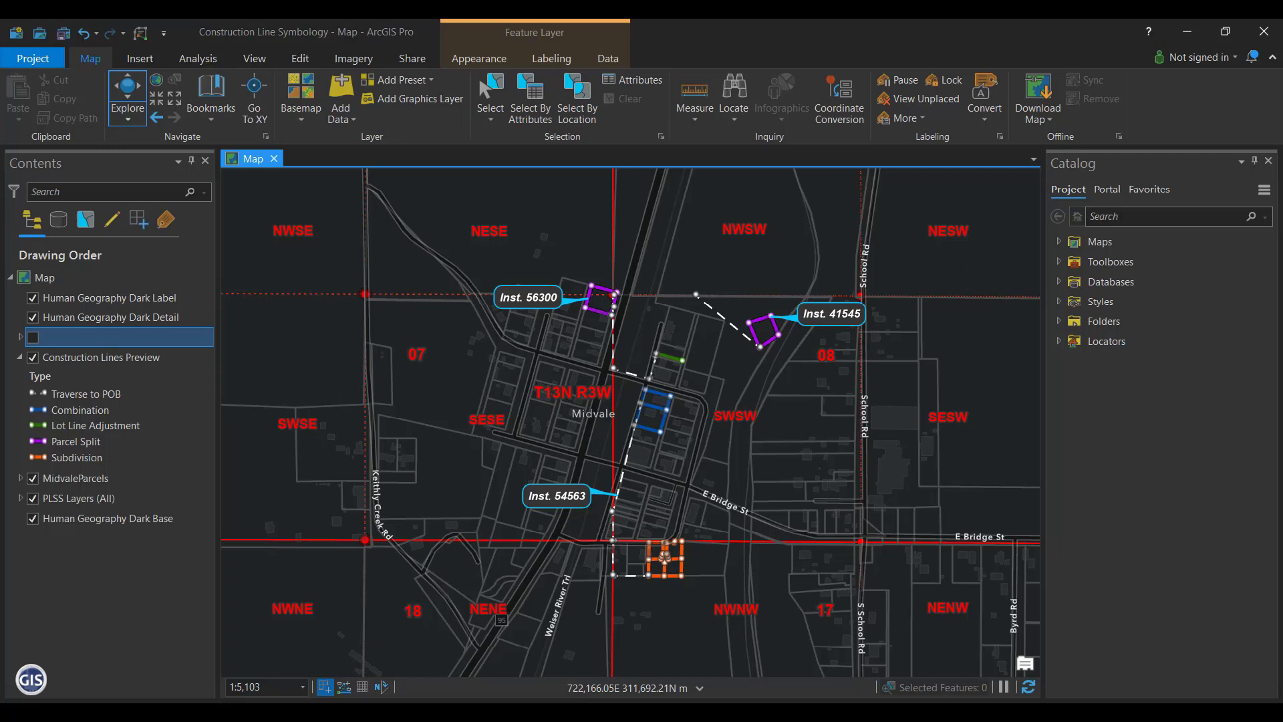
- Zoom in around Depot St from 1:5,103 to about 1:1,338 until bearing-distance labels are readable
{"action": "scroll", "coordinate": [602, 327], "scroll_direction": "up", "scroll_amount": 3}
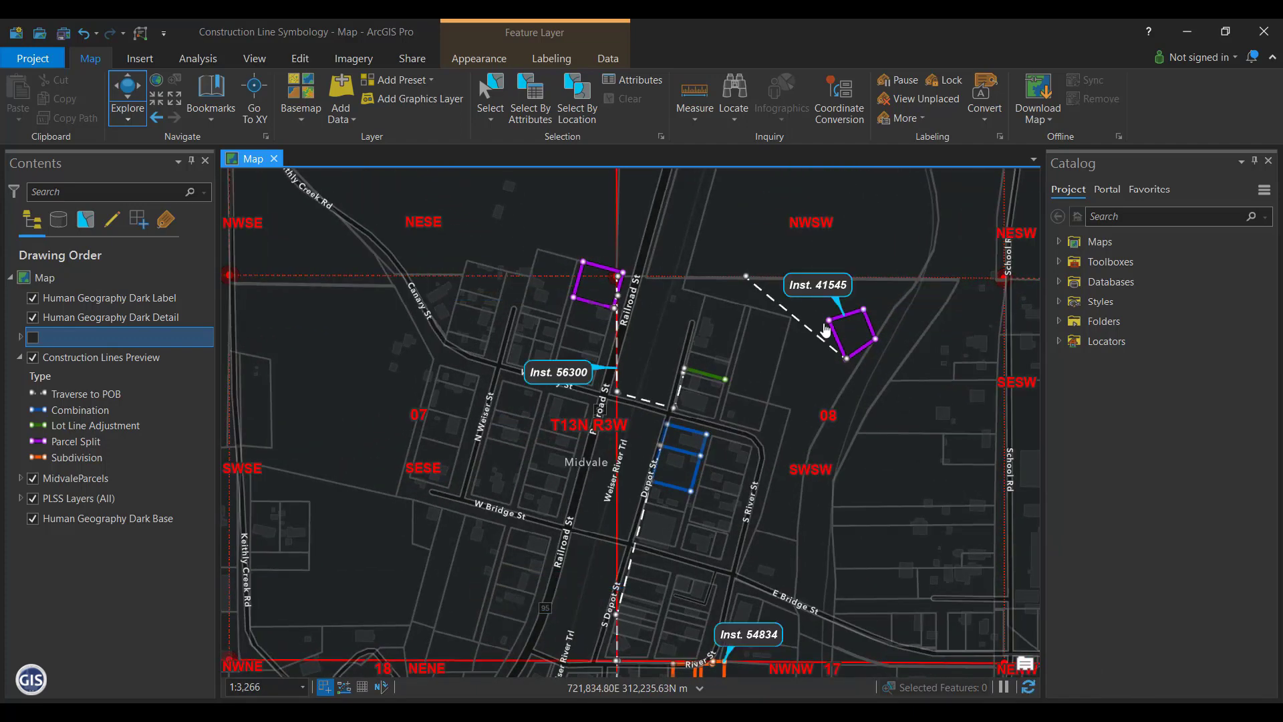
{"action": "scroll", "coordinate": [658, 482], "scroll_direction": "up", "scroll_amount": 2}
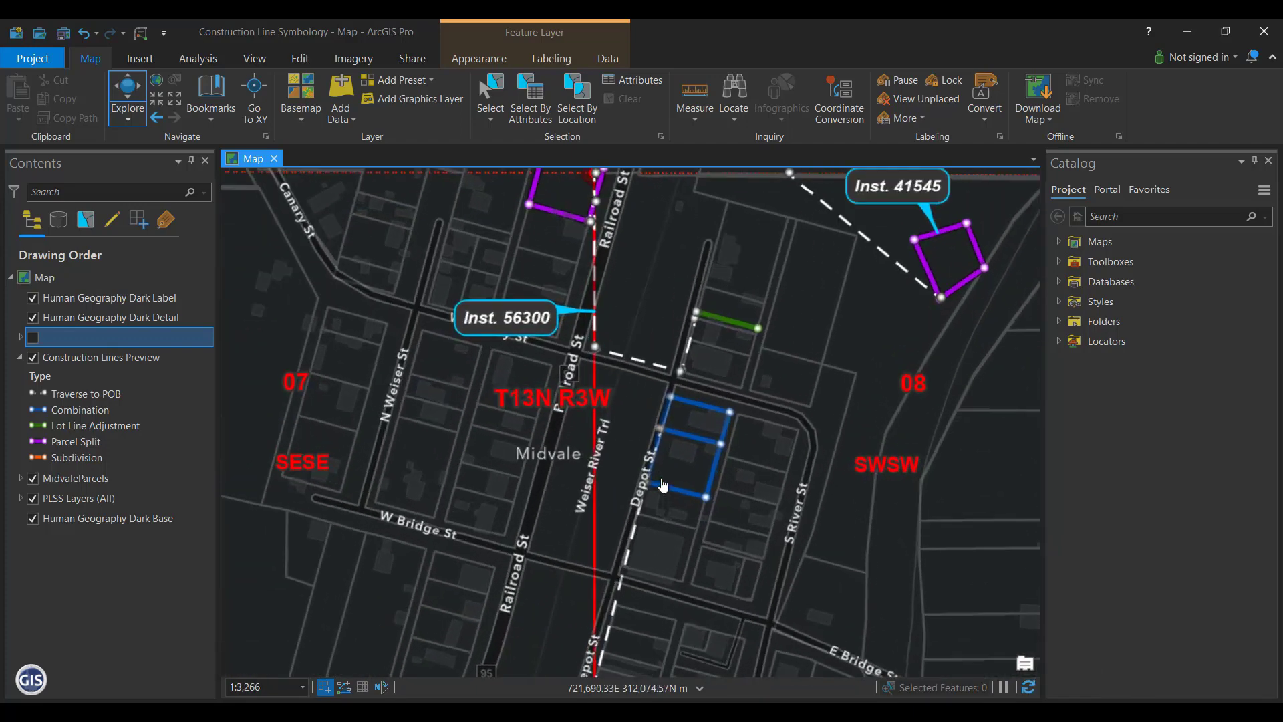
{"action": "scroll", "coordinate": [616, 476], "scroll_direction": "up", "scroll_amount": 2}
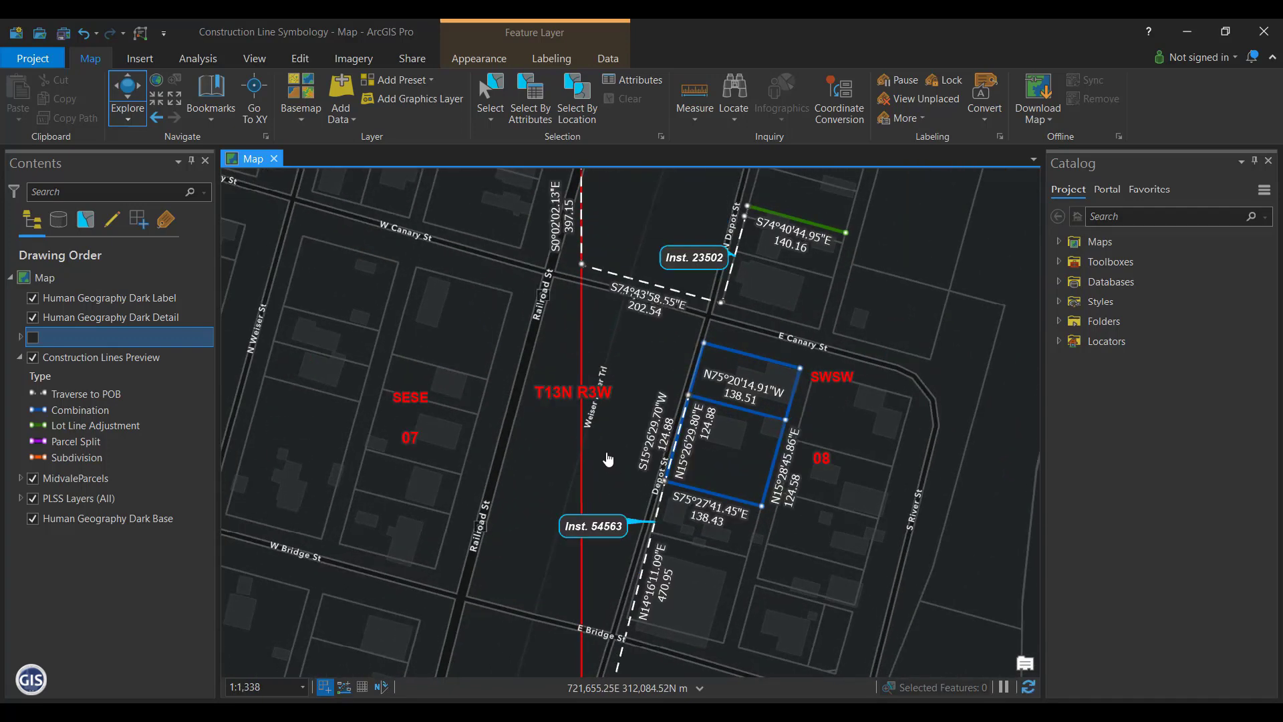
- Pan north from the River St subdivision and zoom to center the Inst. 23502 lines at 1:856
{"action": "left_click_drag", "start_coordinate": [796, 550], "coordinate": [768, 263]}
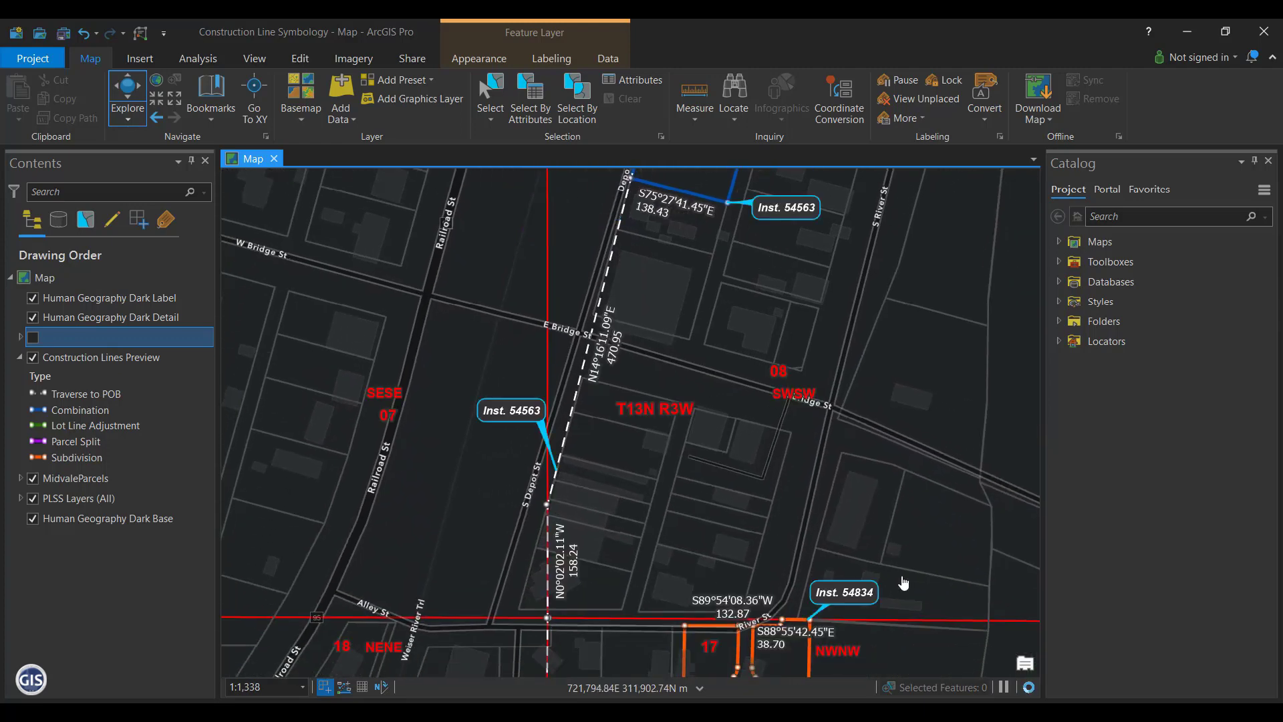
{"action": "left_click_drag", "start_coordinate": [904, 584], "coordinate": [872, 392]}
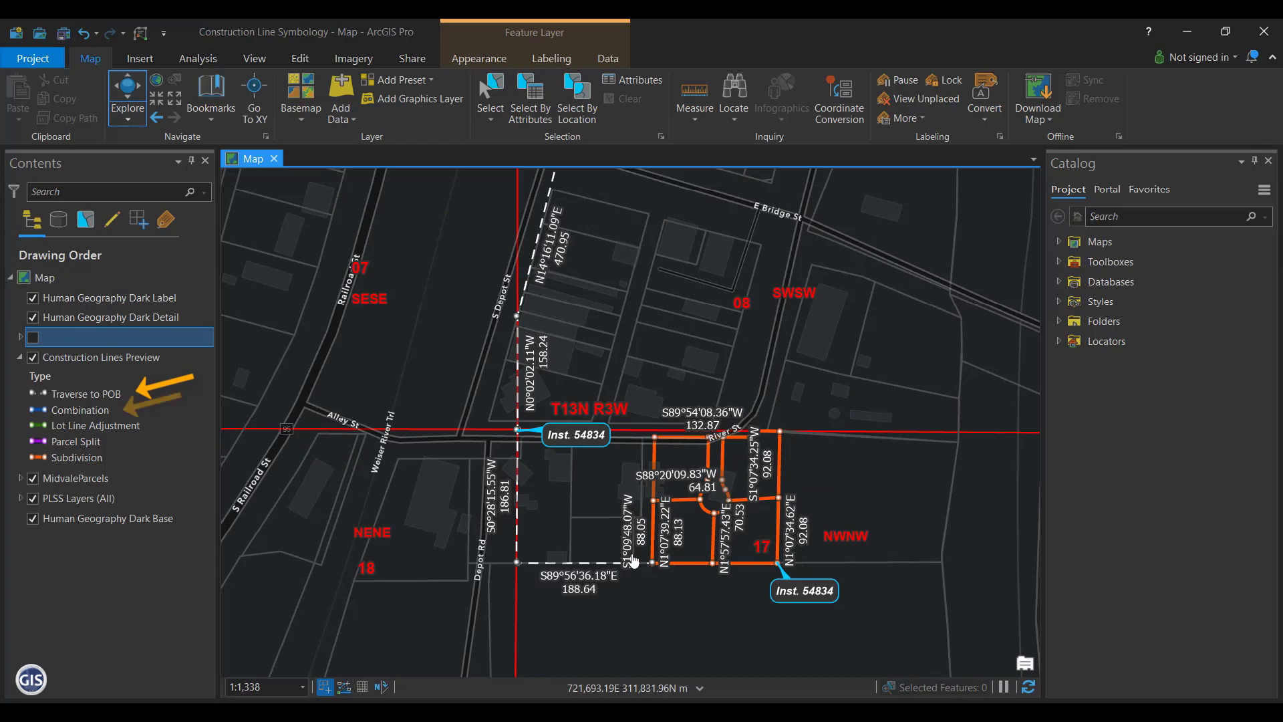
{"action": "scroll", "coordinate": [634, 560], "scroll_direction": "up", "scroll_amount": 2}
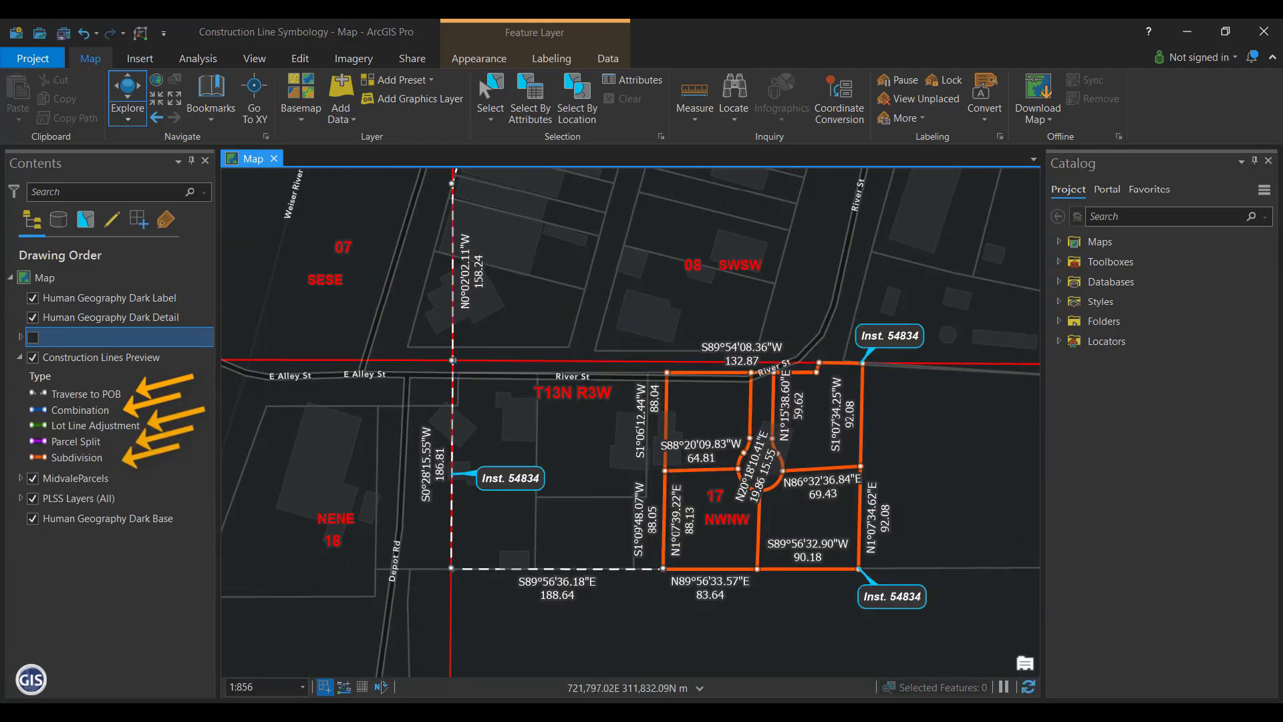
{"action": "key", "text": "Up"}
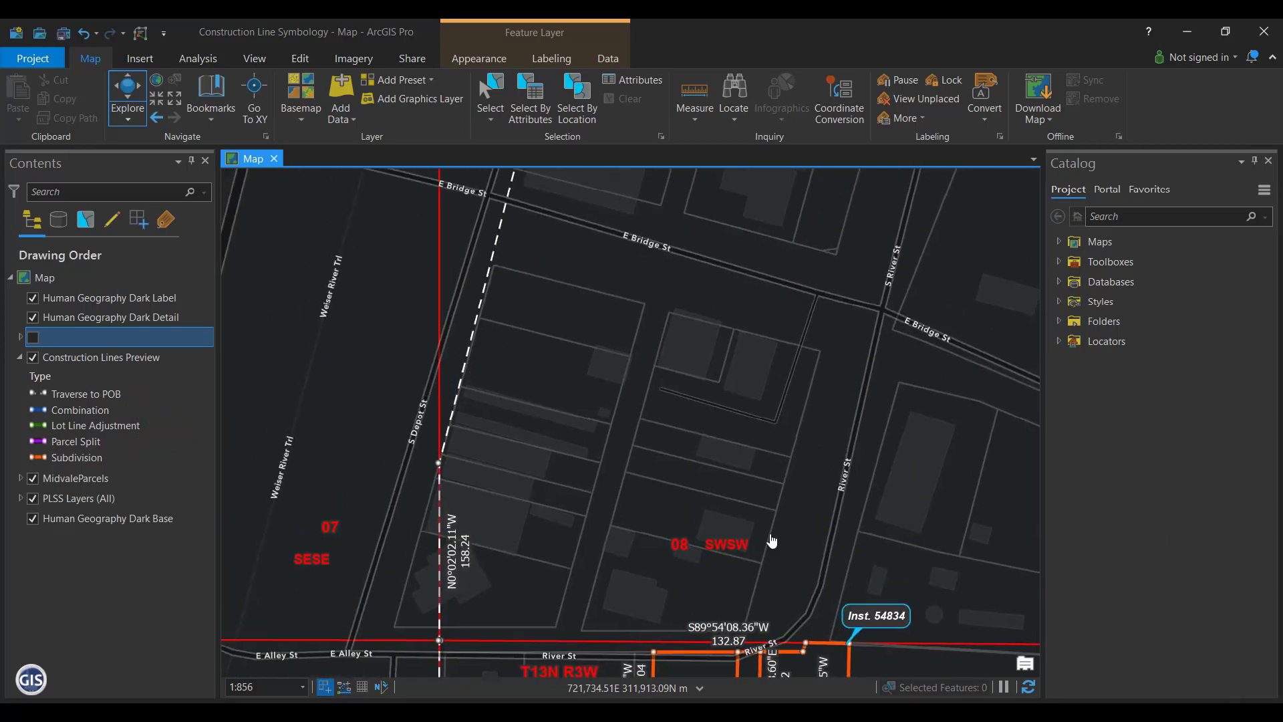
{"action": "key", "text": "Up"}
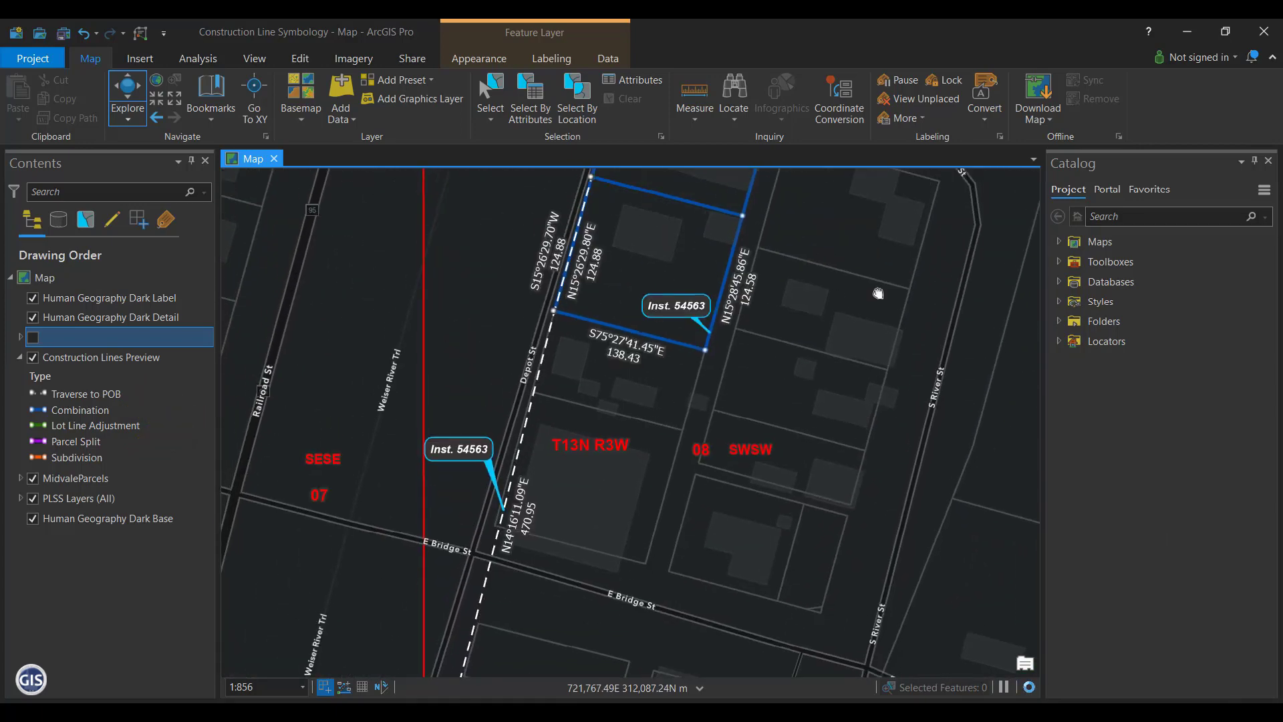
{"action": "key", "text": "Up"}
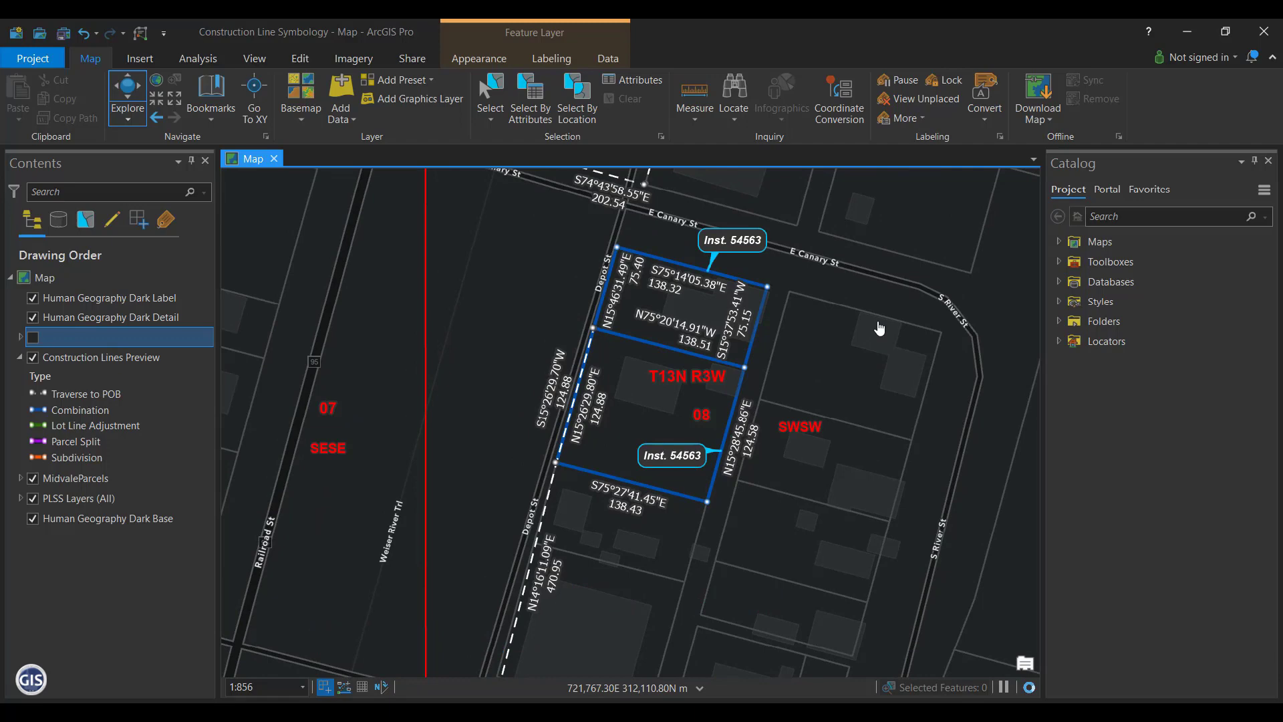
{"action": "scroll", "coordinate": [849, 413], "scroll_direction": "down", "scroll_amount": 2}
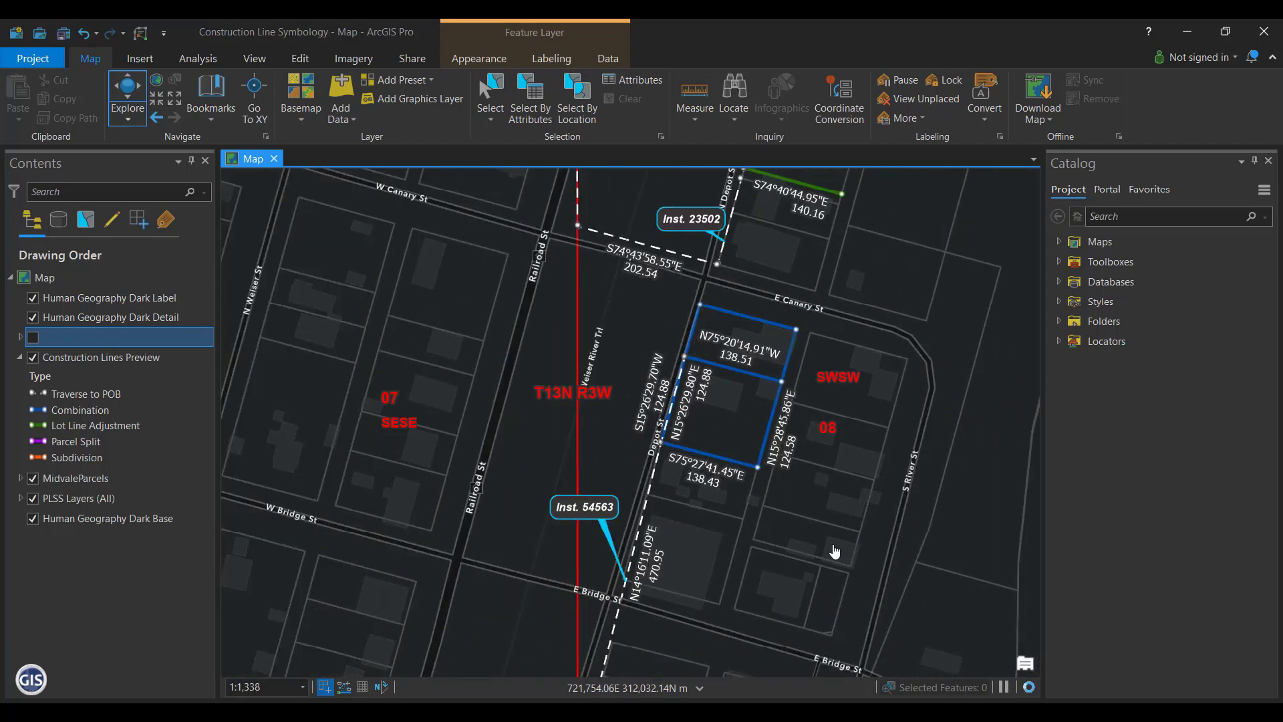
{"action": "key", "text": "Up"}
{"action": "key", "text": "Up"}
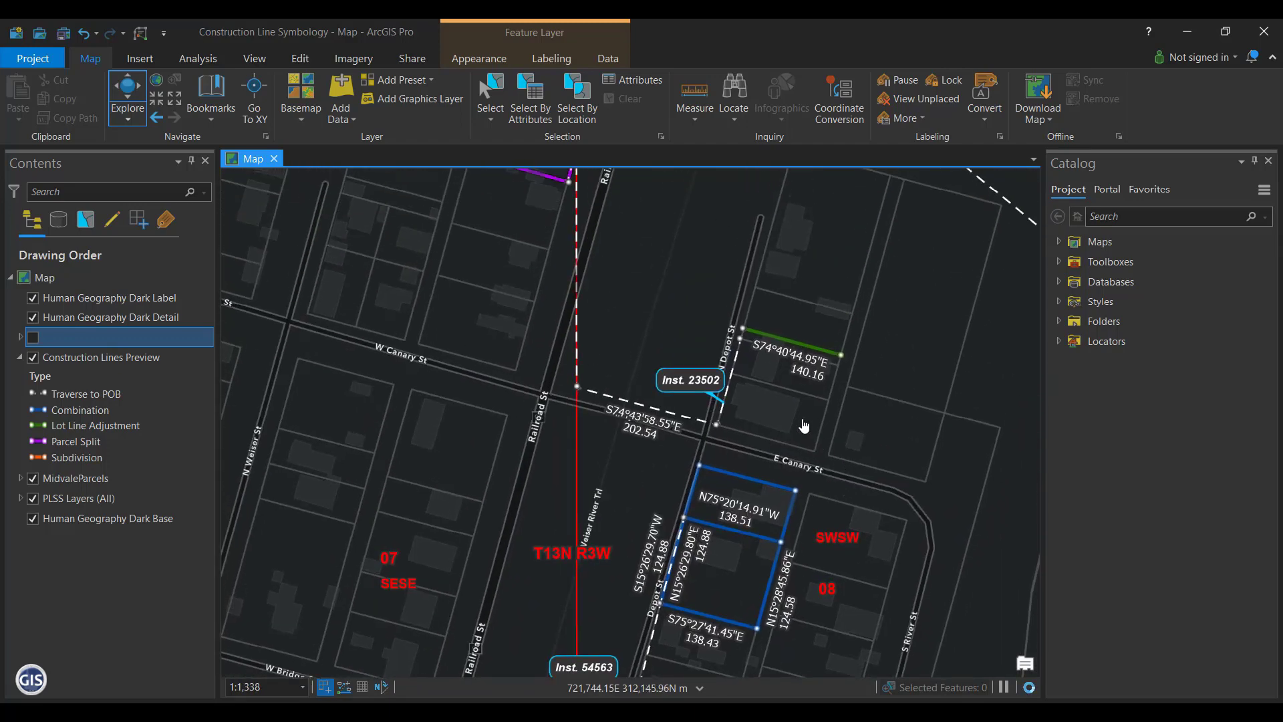
{"action": "key", "text": "Right"}
{"action": "scroll", "coordinate": [834, 440], "scroll_direction": "up", "scroll_amount": 2}
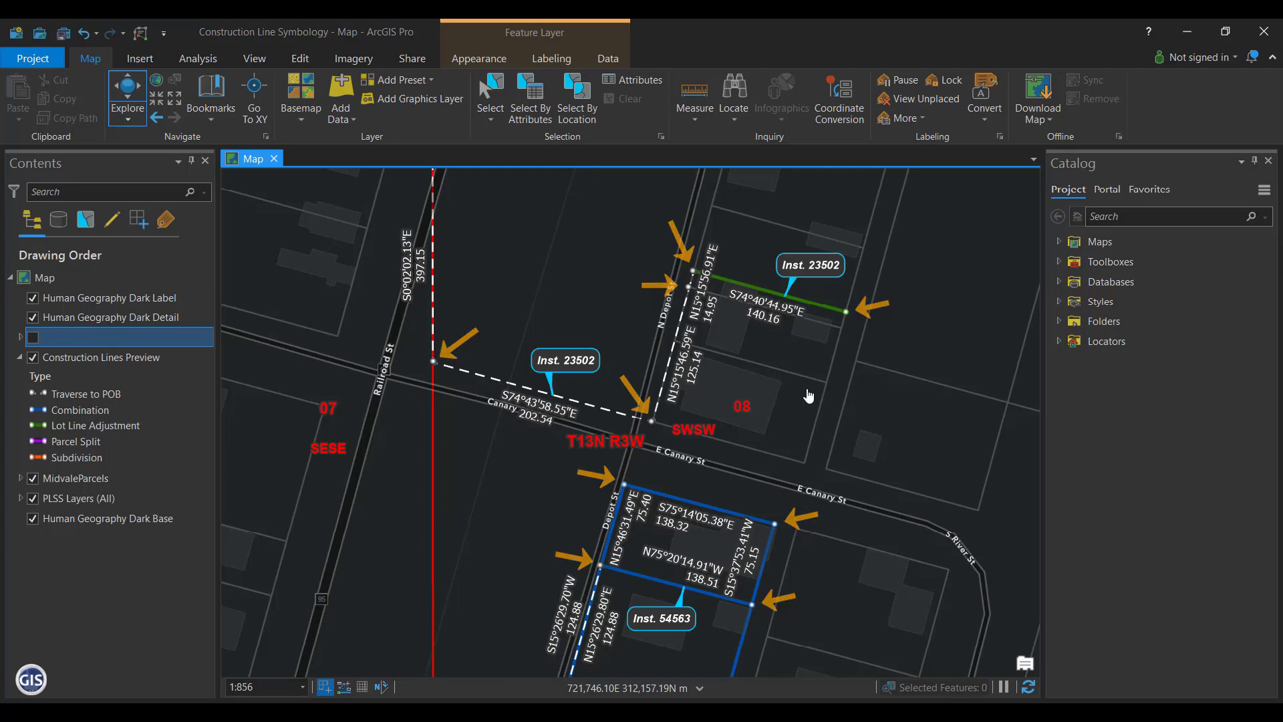
- Open the Construction Lines Preview attribute table and scroll through its columns
{"action": "right_click", "coordinate": [129, 355]}
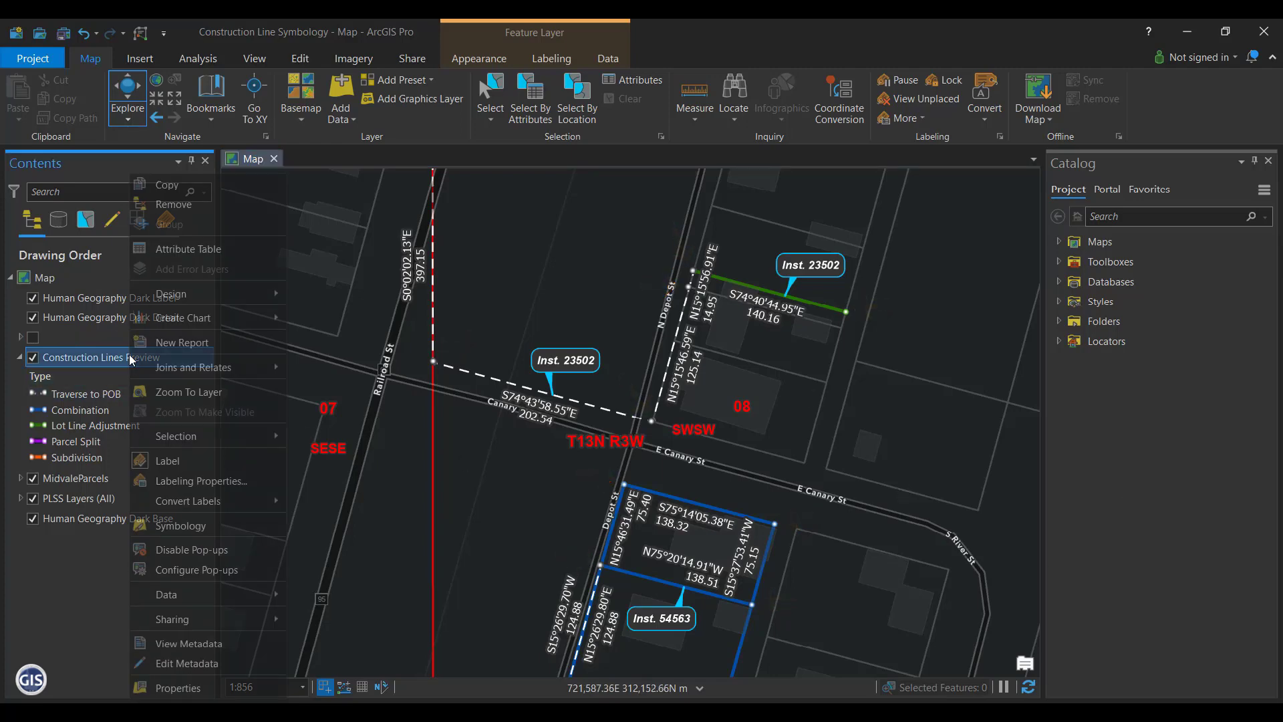
{"action": "left_click", "coordinate": [155, 249]}
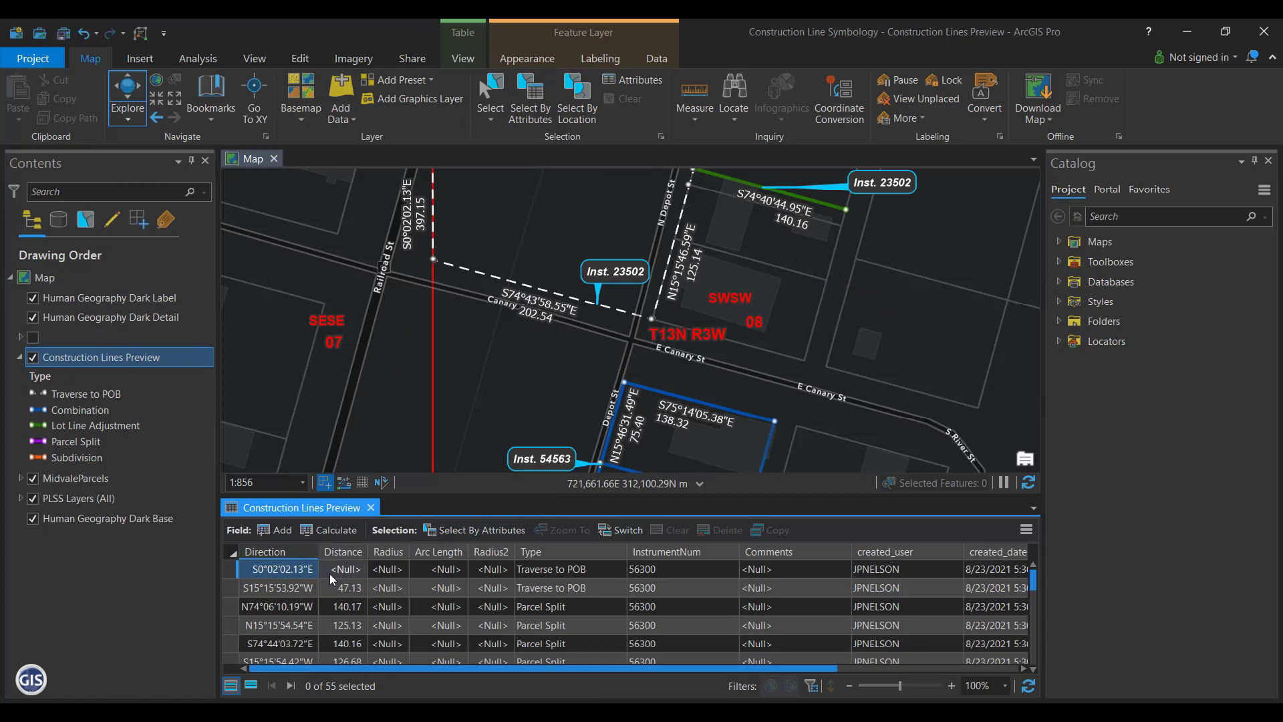
{"action": "left_click_drag", "start_coordinate": [516, 668], "coordinate": [713, 685]}
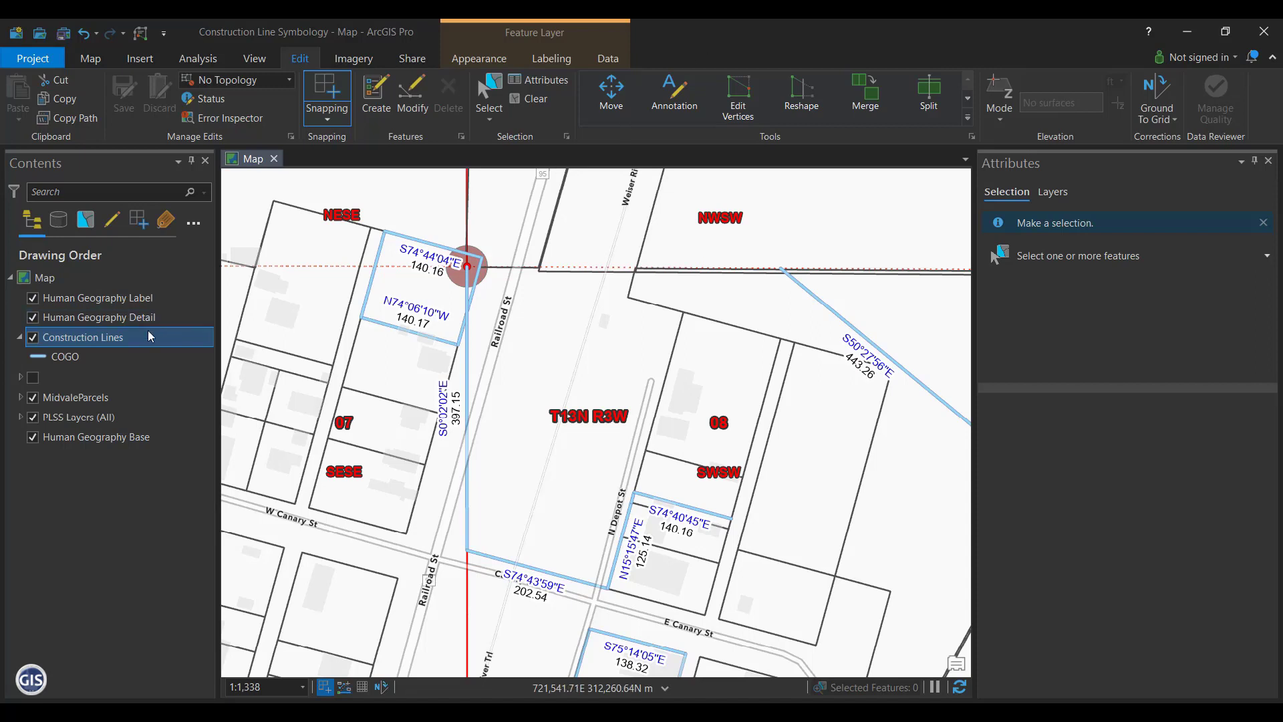
- Open Construction Lines labeling properties, check the Direction and Distance class, and show the label class menu
{"action": "right_click", "coordinate": [131, 338]}
{"action": "left_click", "coordinate": [234, 488]}
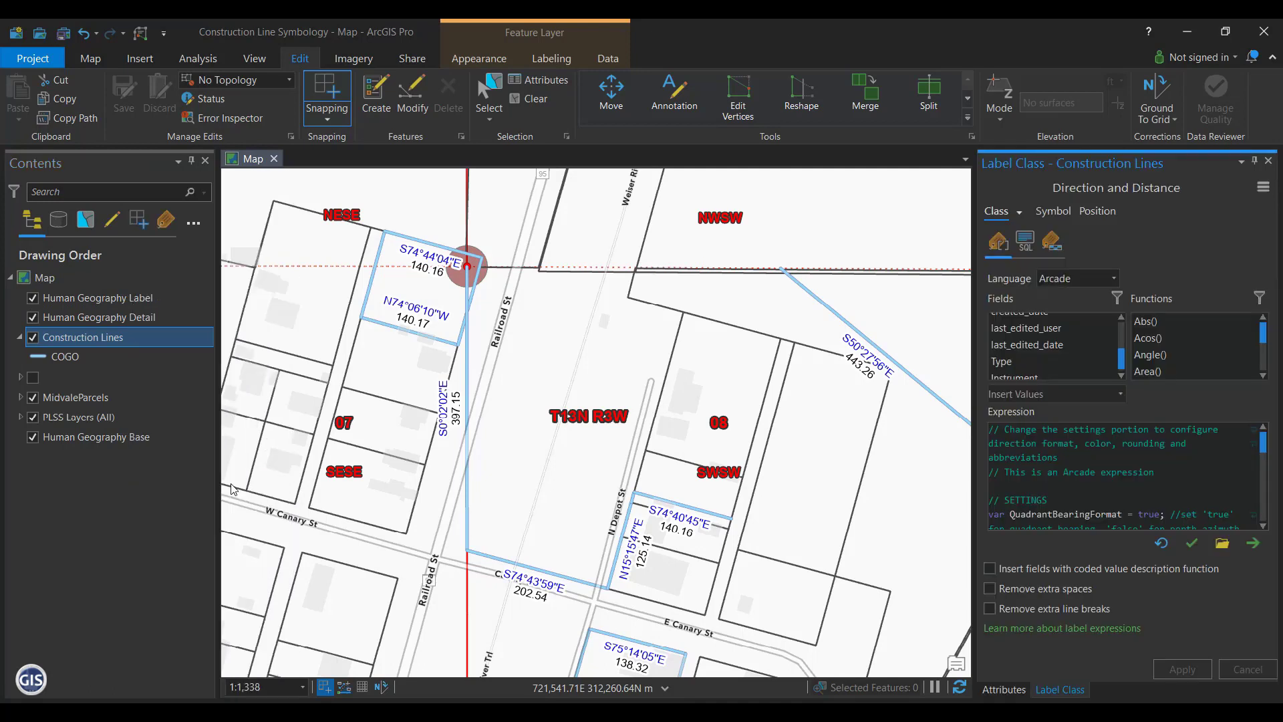
{"action": "left_click", "coordinate": [1022, 210]}
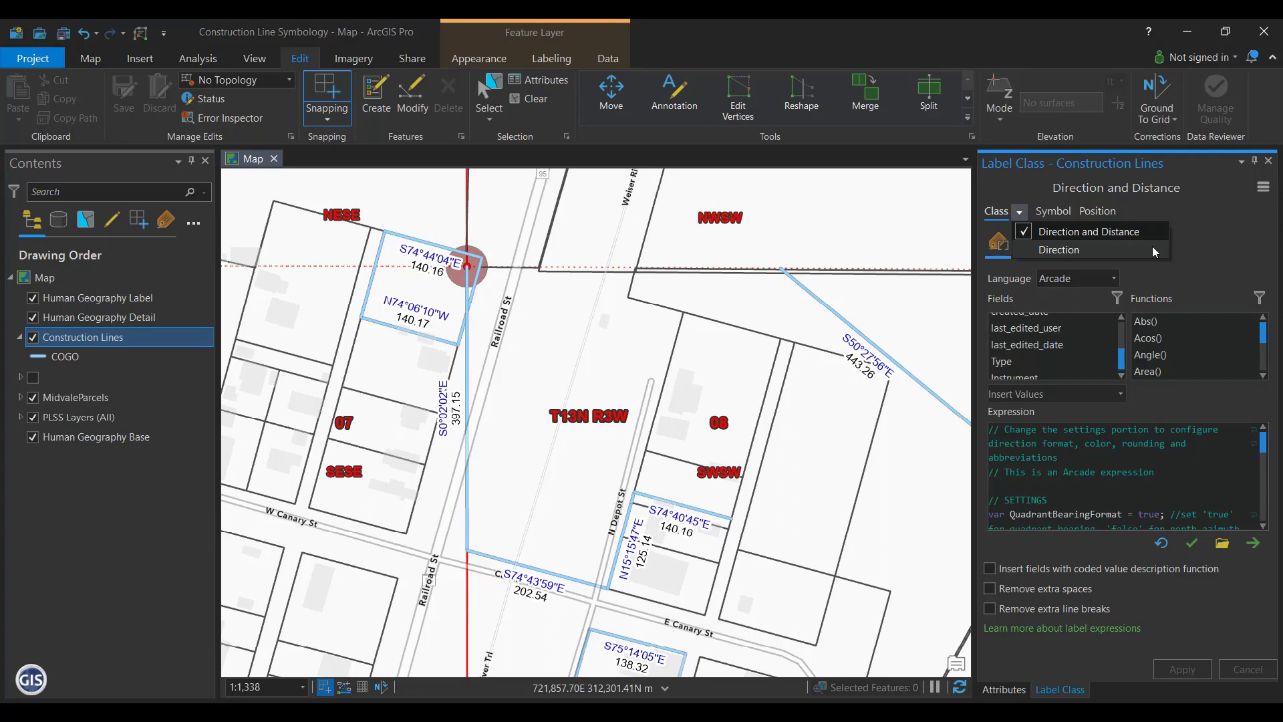
{"action": "left_click", "coordinate": [1263, 190]}
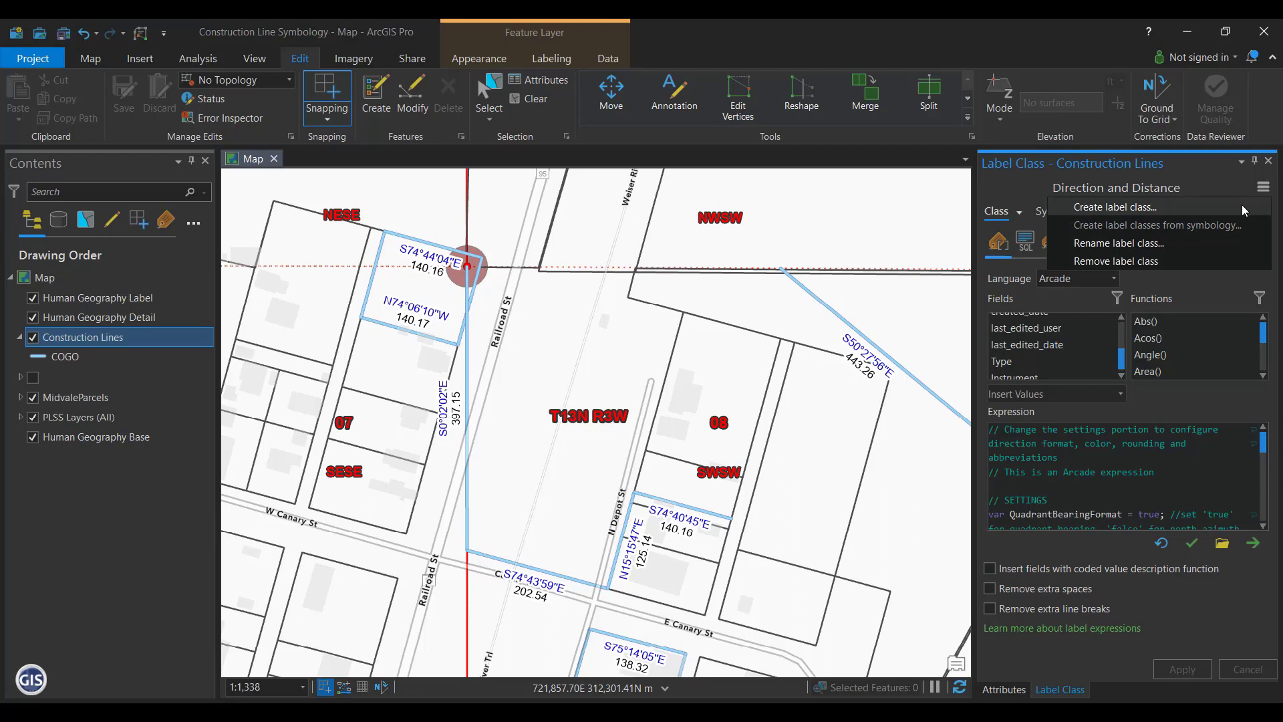
- Add a label class named INST to Construction Lines and select it in the Class dropdown
{"action": "left_click", "coordinate": [1242, 207]}
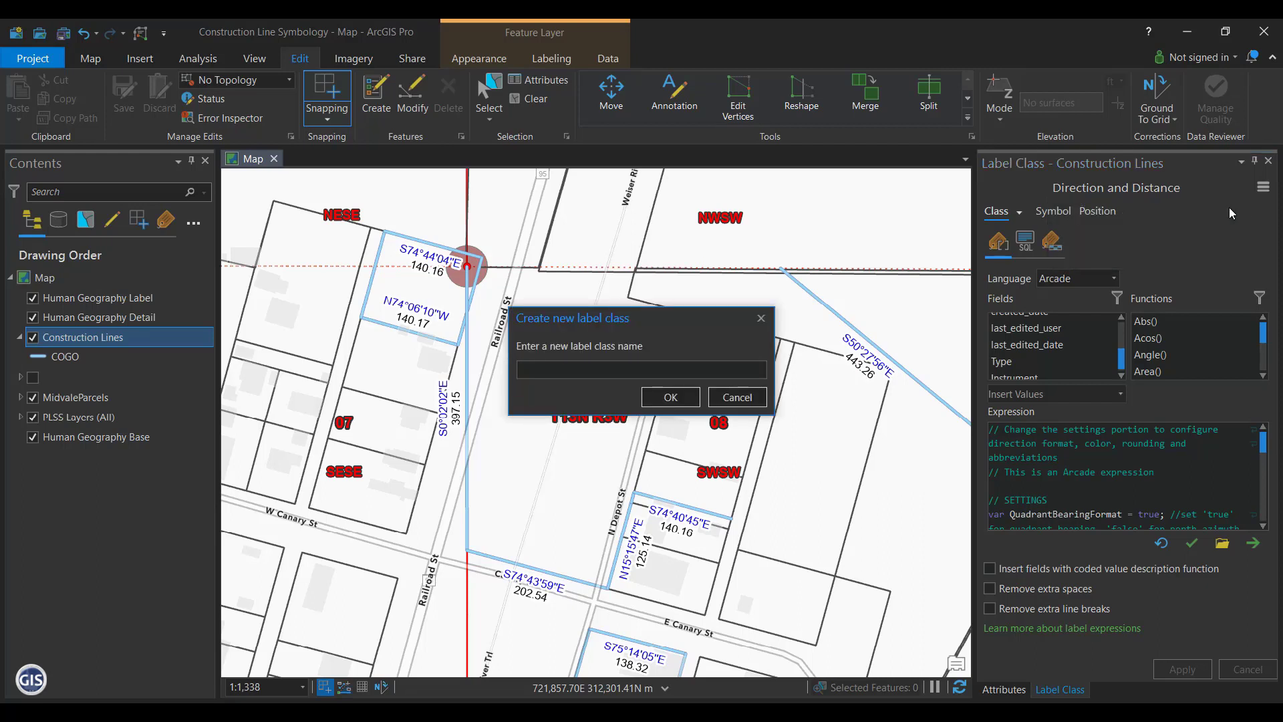
{"action": "type", "text": "INST"}
{"action": "left_click", "coordinate": [692, 397]}
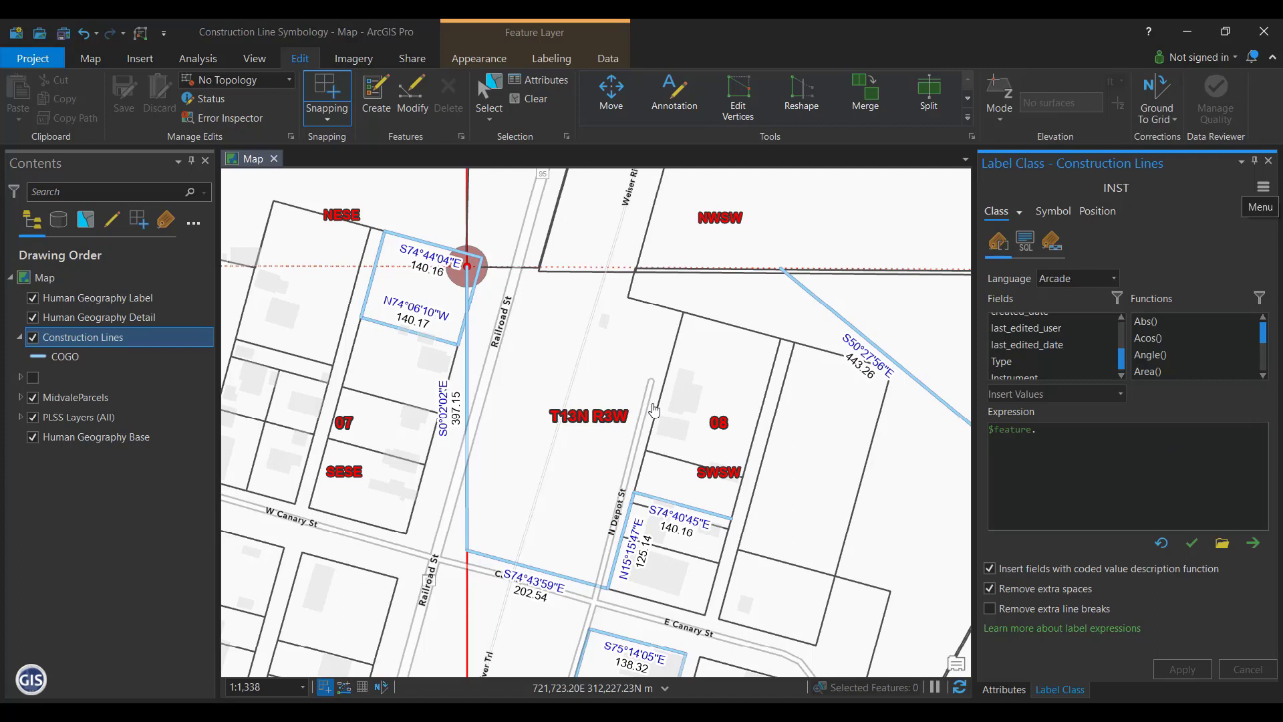
{"action": "left_click", "coordinate": [1019, 213]}
{"action": "left_click", "coordinate": [1060, 270]}
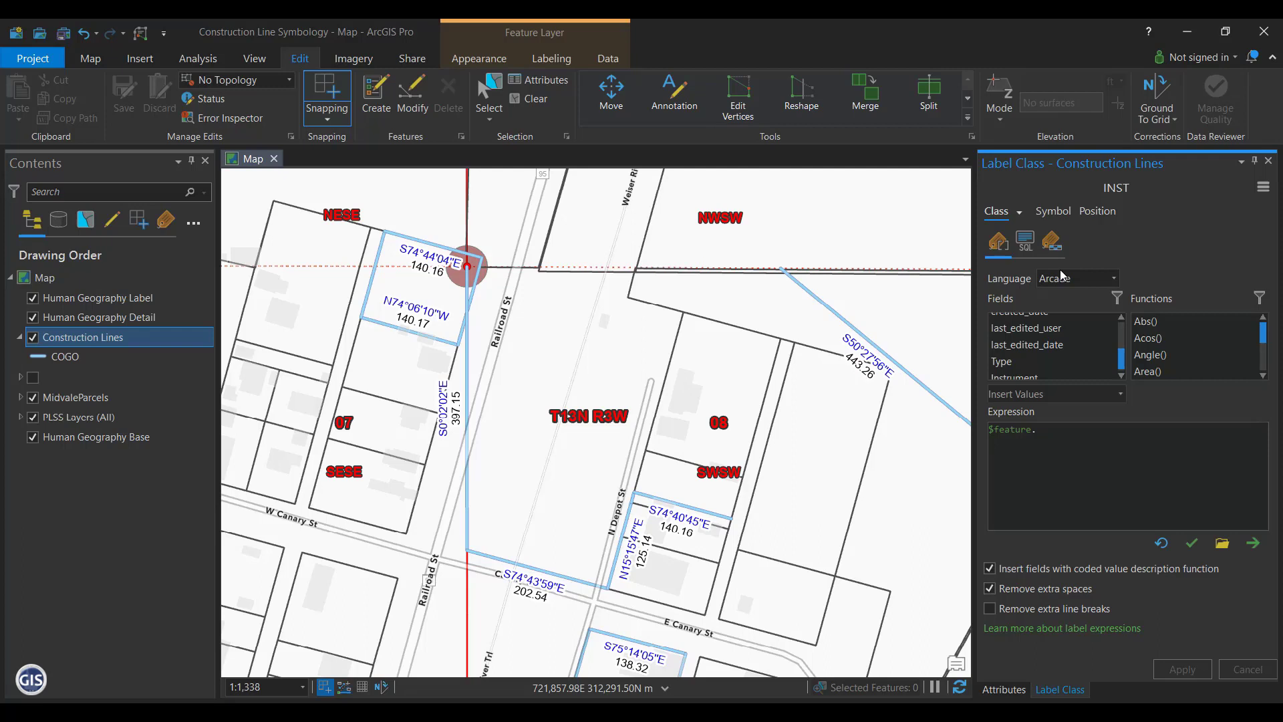
- Set the INST label expression to VBScript "Inst. " & [Instrument] and apply it
{"action": "left_click", "coordinate": [1084, 281]}
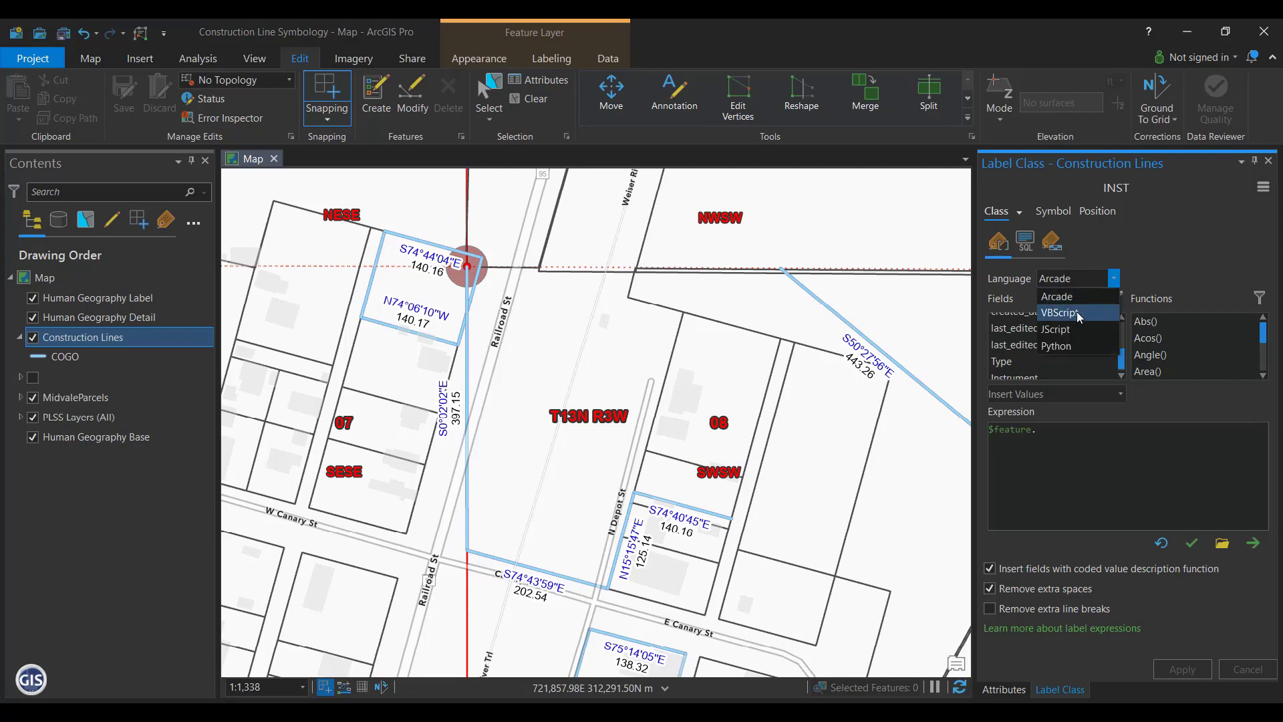
{"action": "left_click", "coordinate": [1079, 314]}
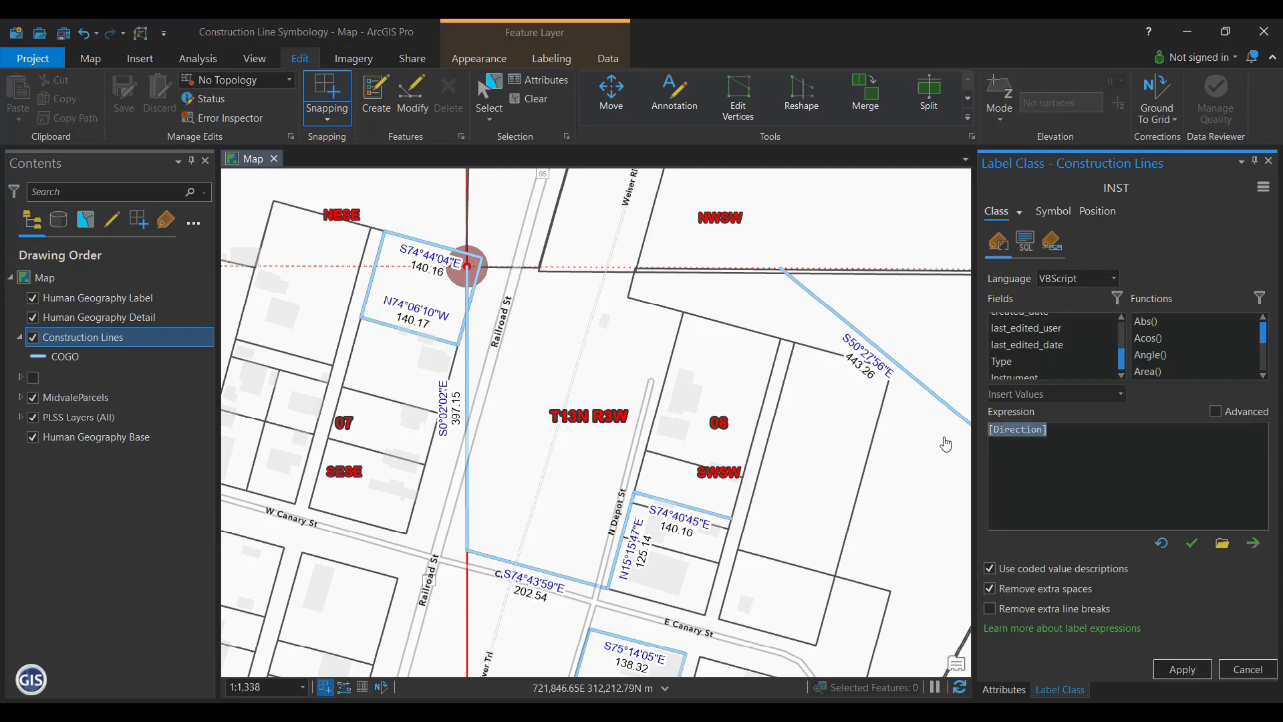
{"action": "type", "text": "\"Inst"}
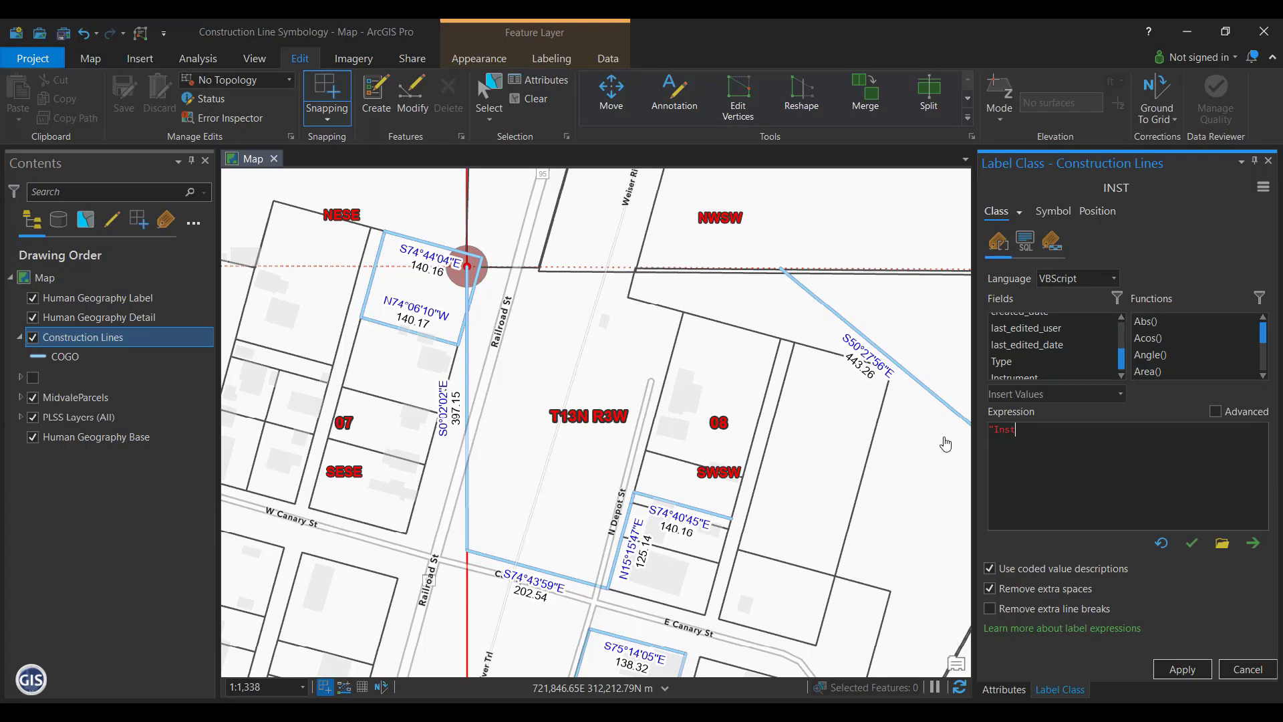
{"action": "type", "text": ". \" &"}
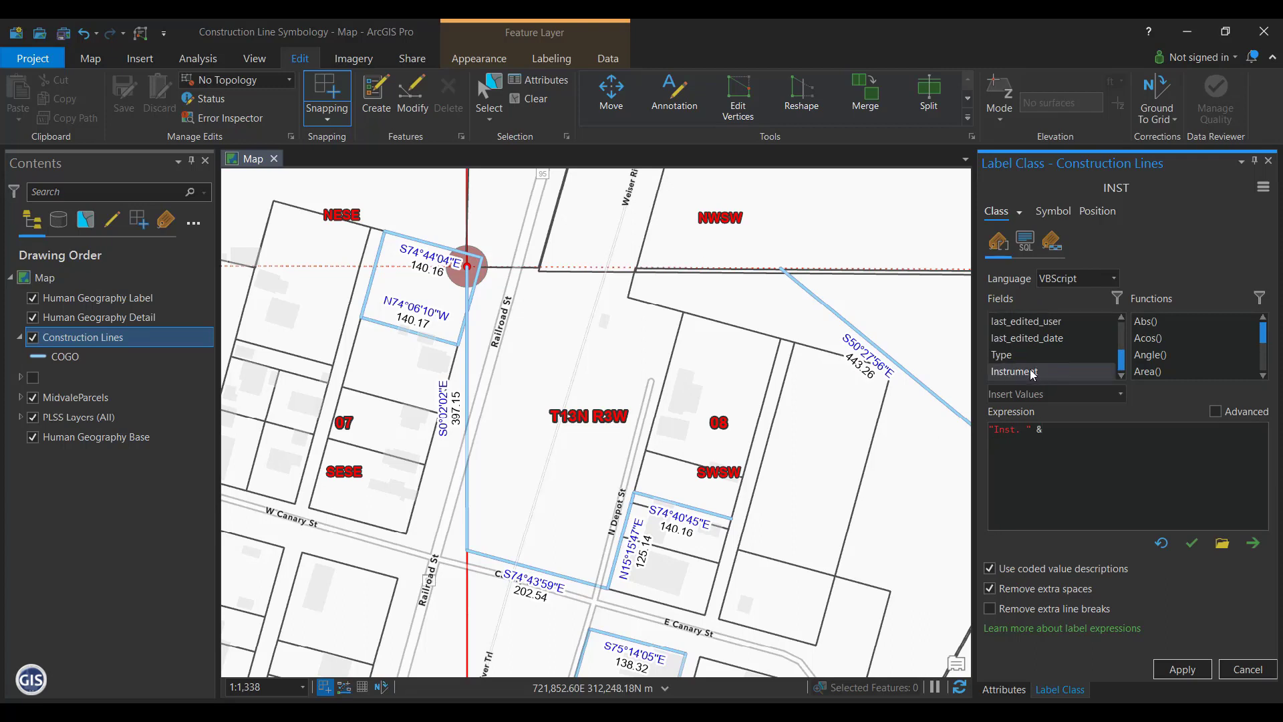
{"action": "double_click", "coordinate": [1022, 372]}
{"action": "left_click", "coordinate": [1204, 669]}
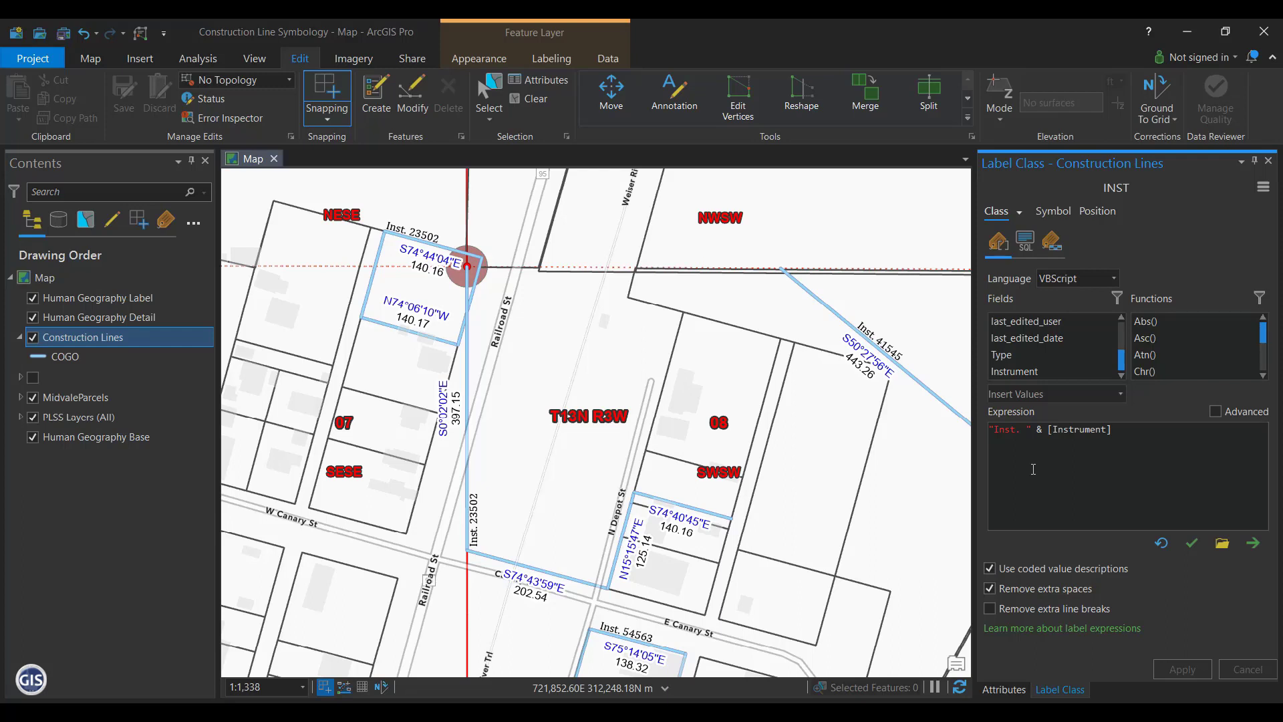
- Give the INST labels a Composite callout style and apply it
{"action": "left_click", "coordinate": [1053, 211]}
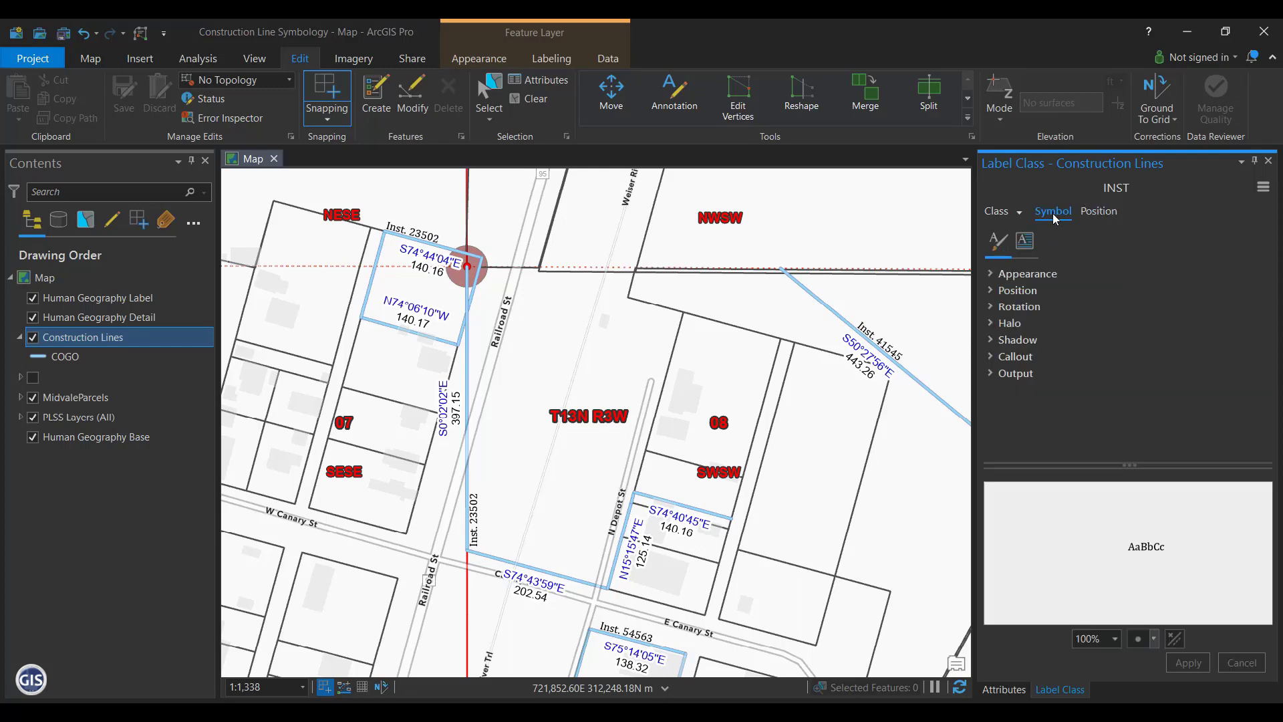
{"action": "left_click", "coordinate": [1019, 358]}
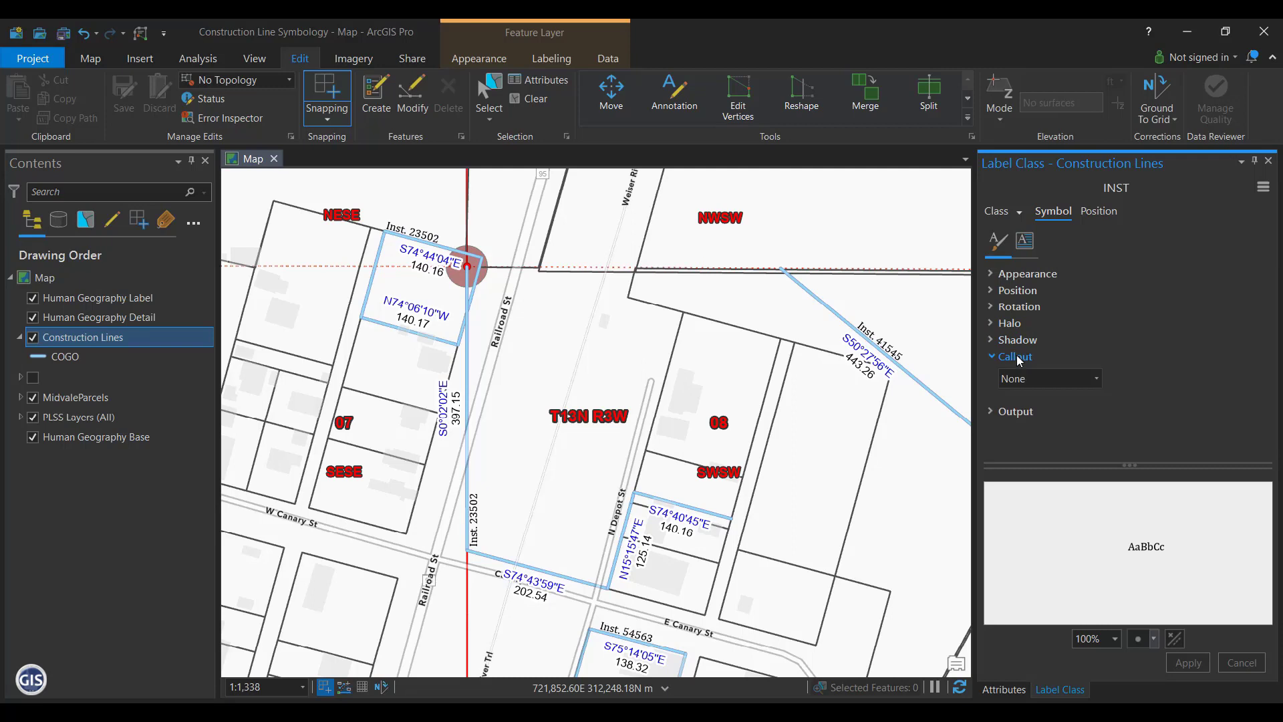
{"action": "left_click", "coordinate": [1065, 380]}
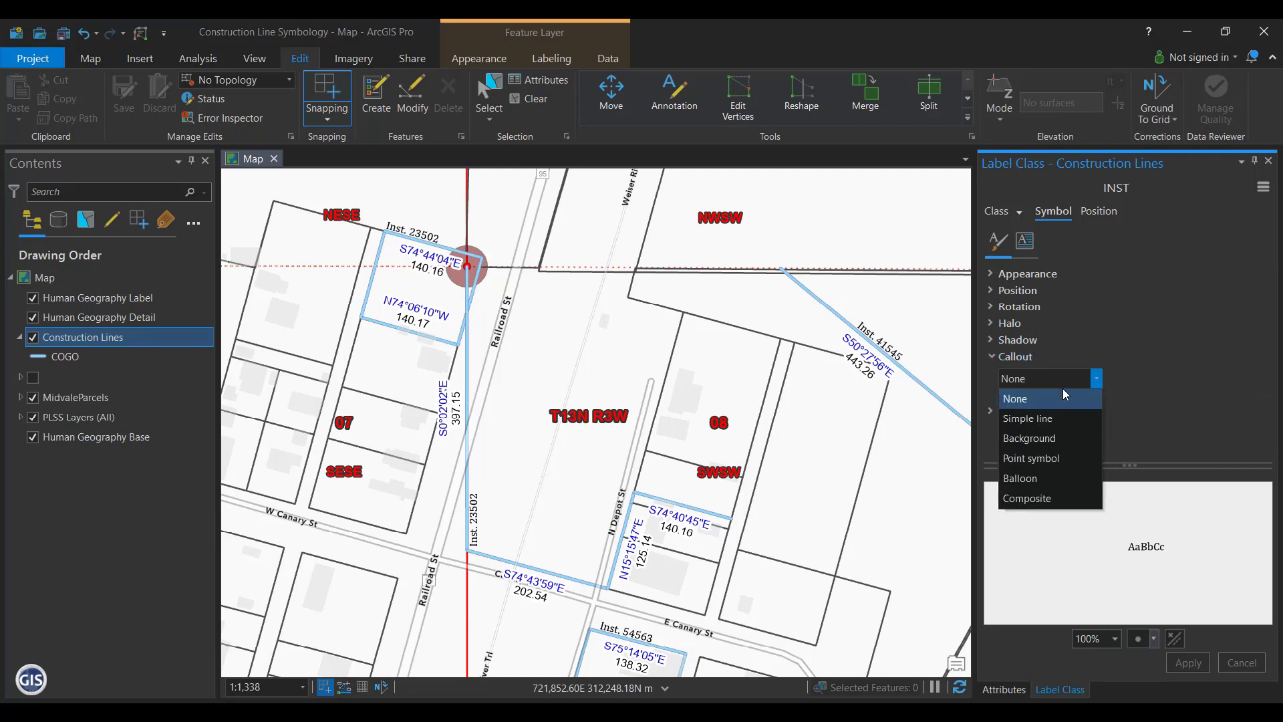
{"action": "left_click", "coordinate": [1027, 499]}
{"action": "scroll", "coordinate": [1169, 423], "scroll_direction": "down", "scroll_amount": 3}
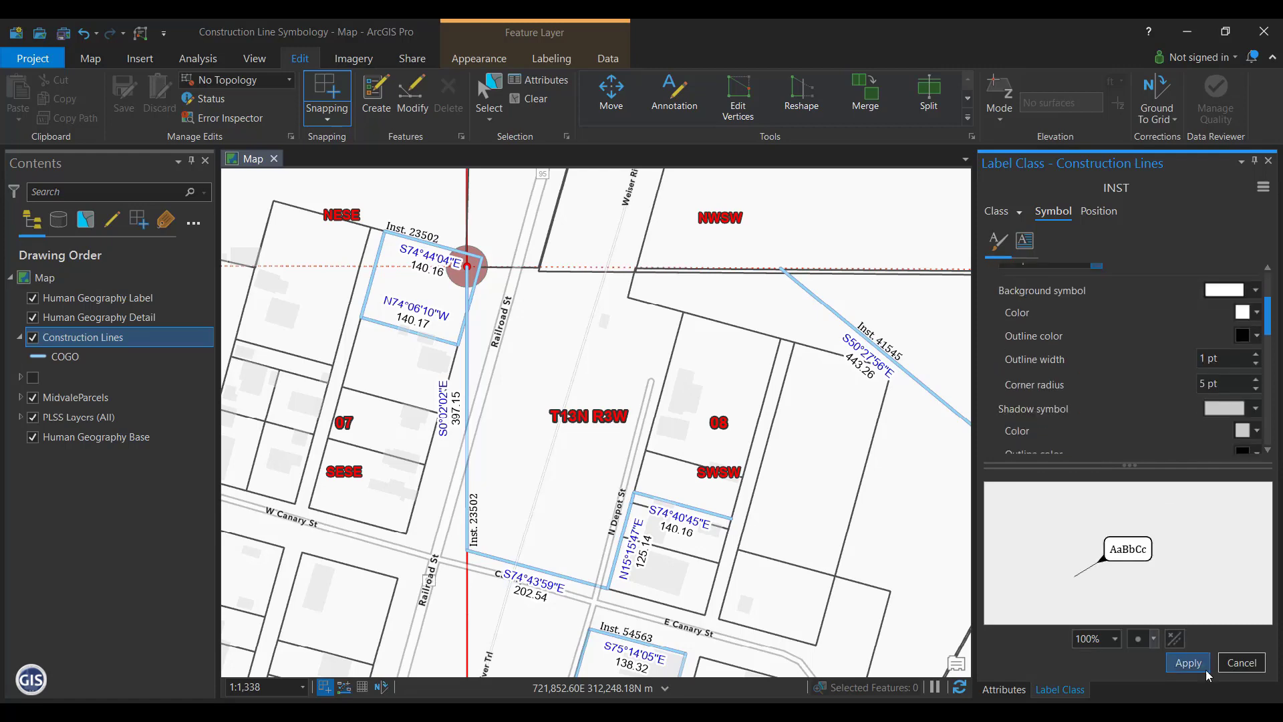
{"action": "left_click", "coordinate": [1188, 662]}
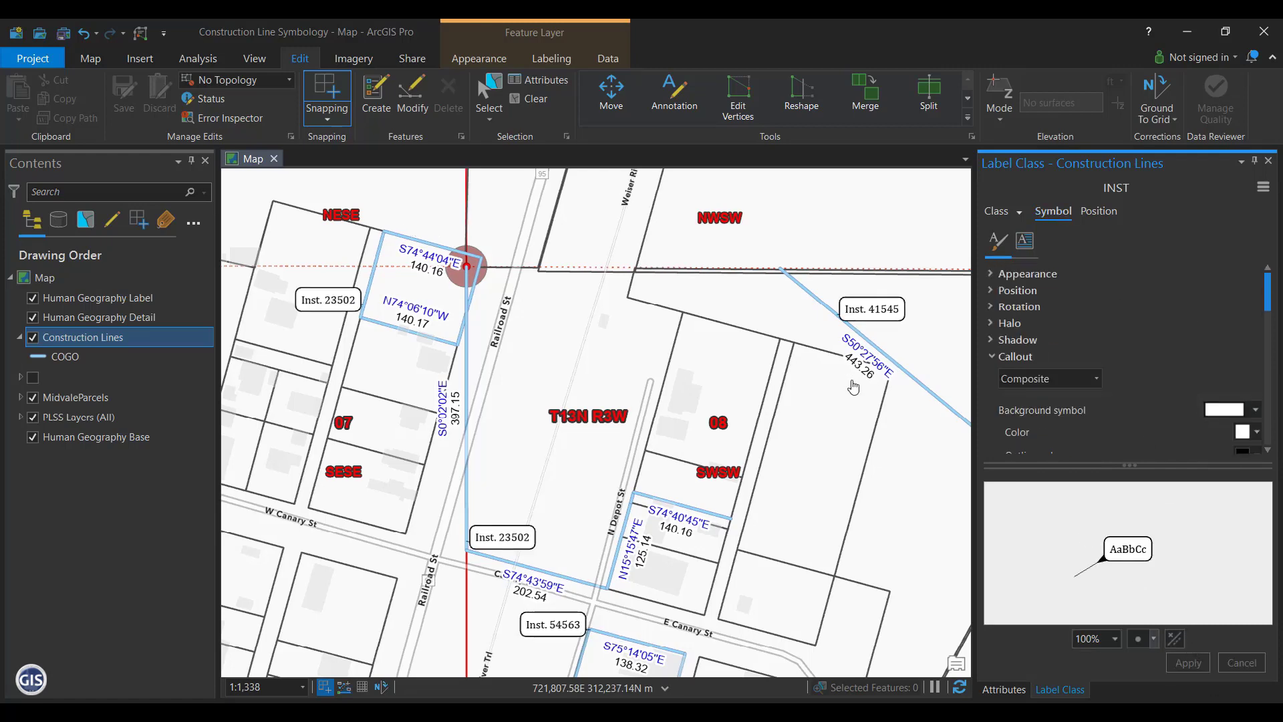
{"action": "scroll", "coordinate": [815, 375], "scroll_direction": "down", "scroll_amount": 1}
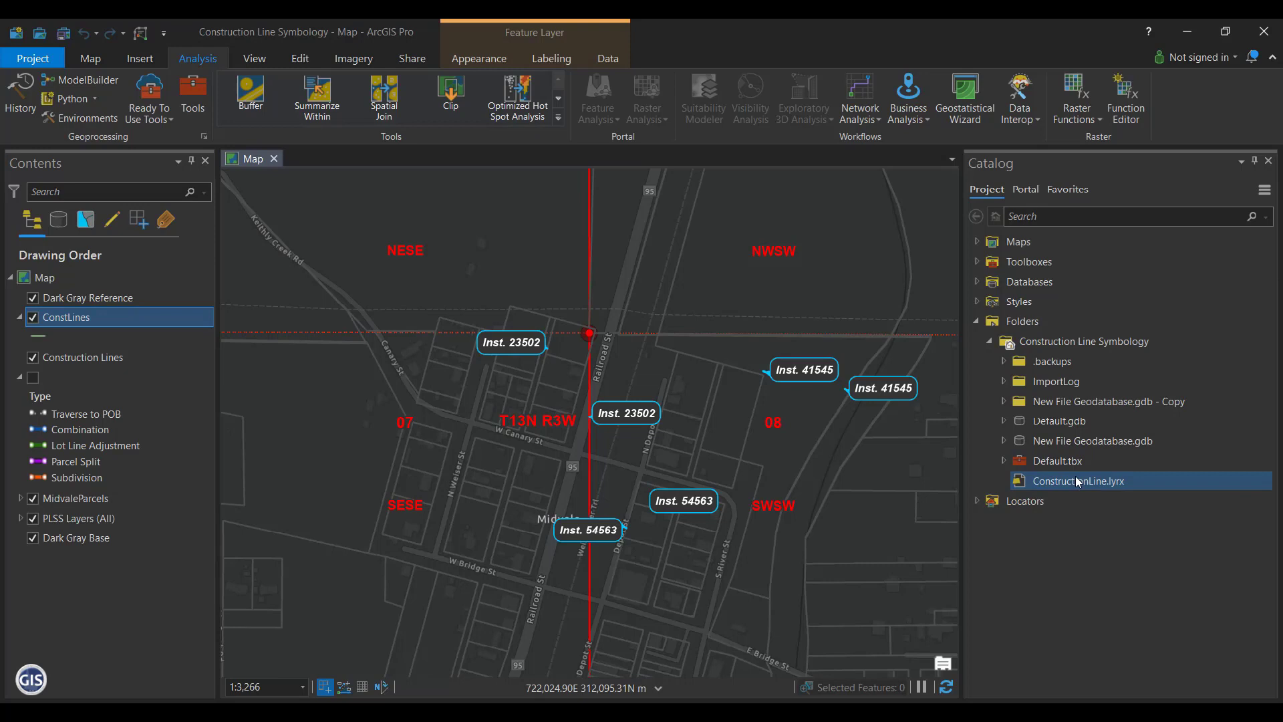
- Open the context menu of New File Geodatabase.gdb in the Catalog pane
{"action": "right_click", "coordinate": [1084, 447]}
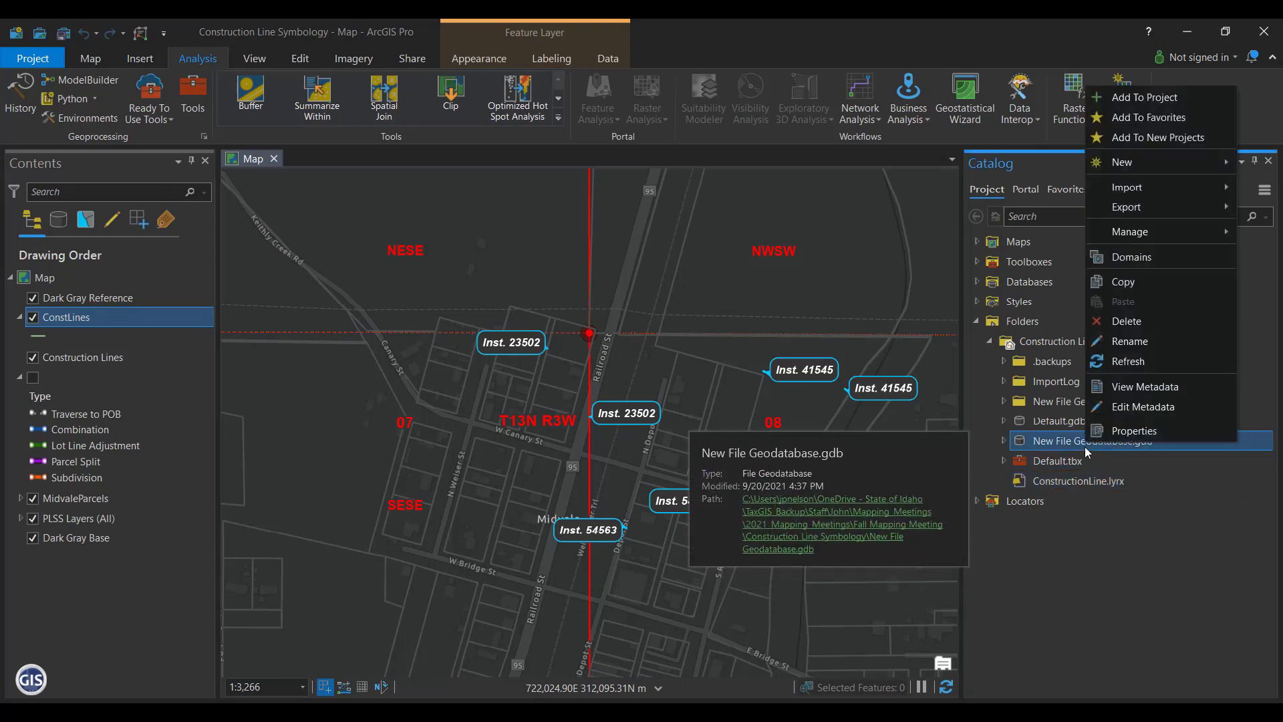
- Create a new domain named DeedType in the geodatabase's Domains view
{"action": "left_click", "coordinate": [1180, 260]}
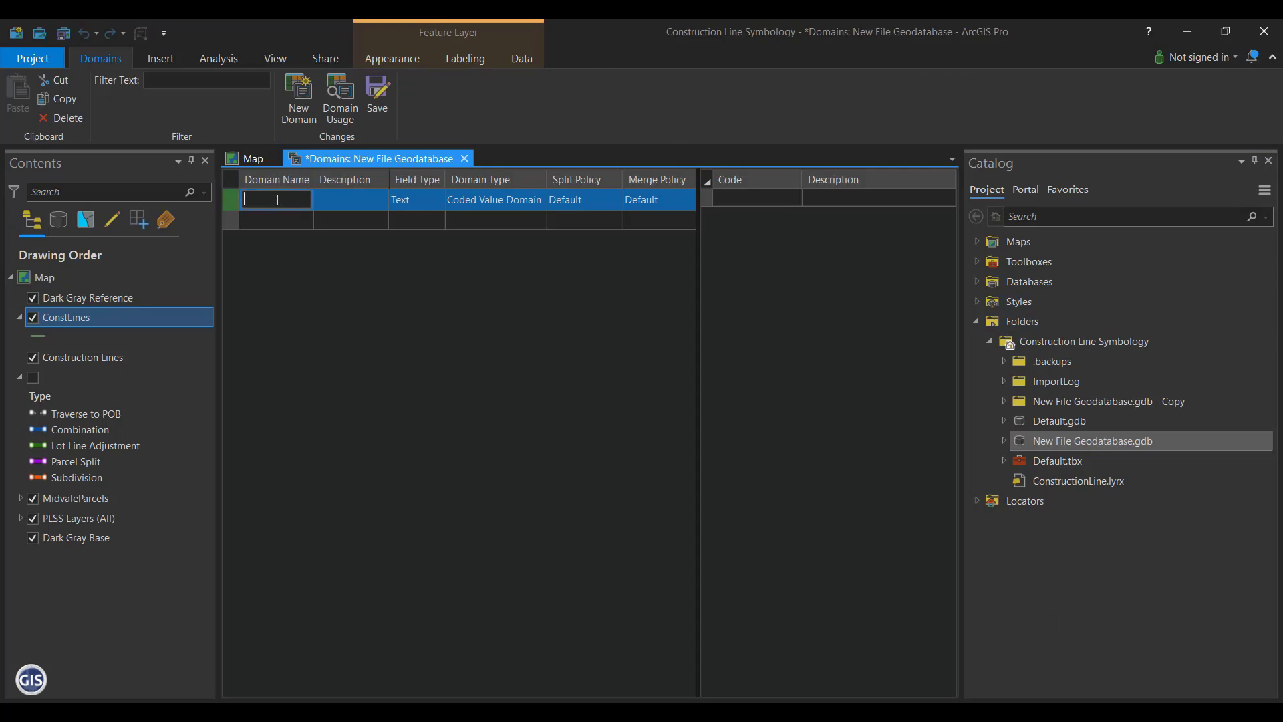
{"action": "type", "text": "DeedType"}
{"action": "left_click", "coordinate": [777, 199]}
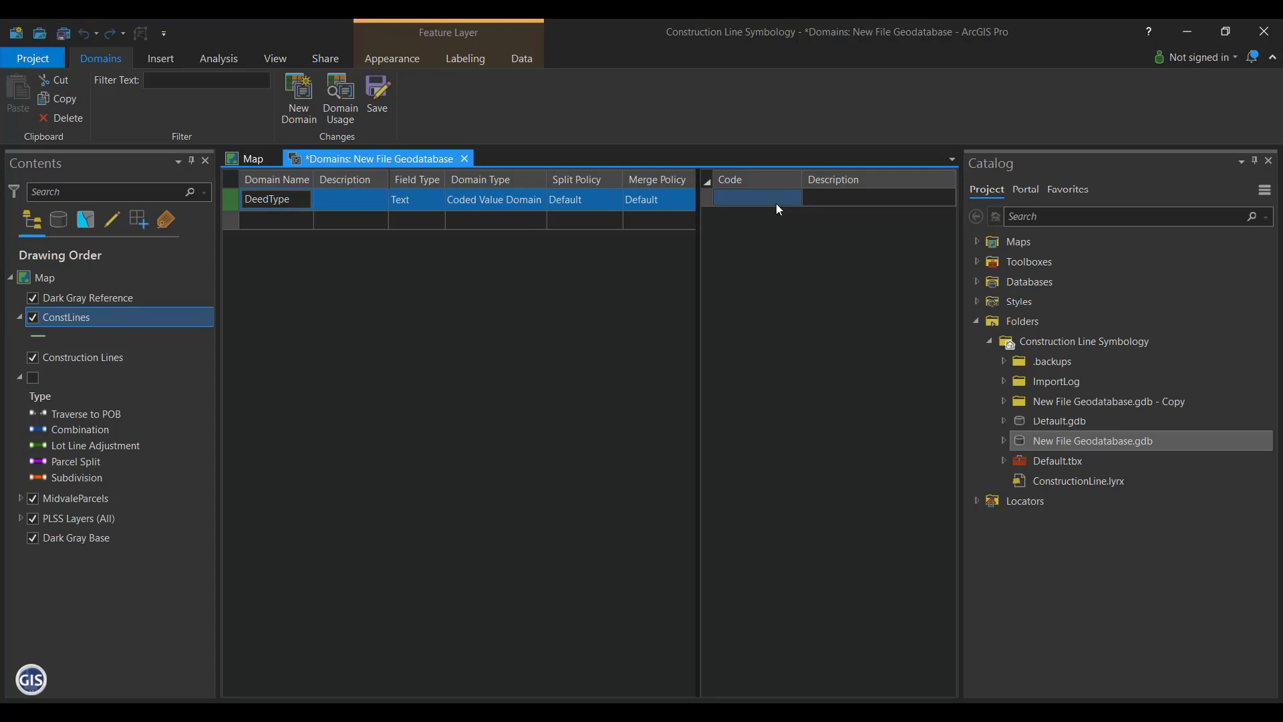
{"action": "left_click", "coordinate": [751, 198]}
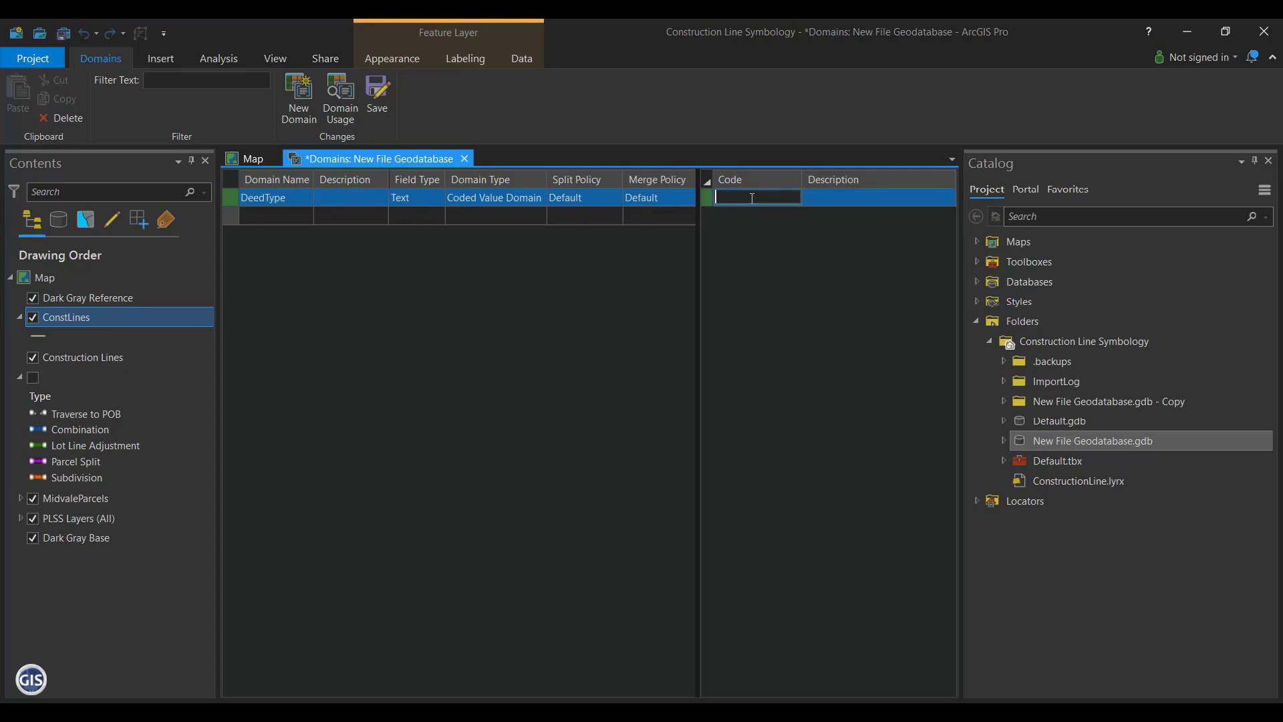
- Add codes TrvsPOB (Traverse to POB), Combo (Combination) and LLAdj (Lot Line Adjustment)
{"action": "type", "text": "TrvsPOB"}
{"action": "key", "text": "Tab"}
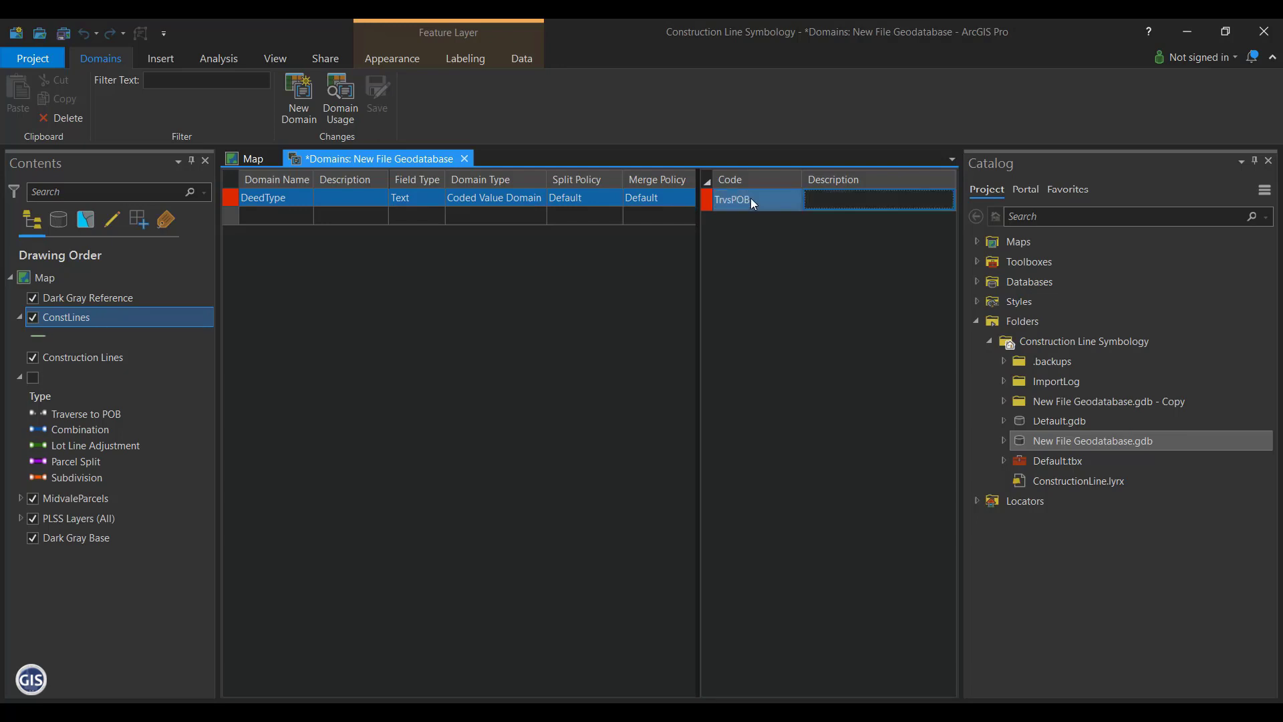
{"action": "type", "text": "Traverse to POB"}
{"action": "key", "text": "Tab"}
{"action": "type", "text": "Combo"}
{"action": "key", "text": "Tab"}
{"action": "type", "text": "Combination"}
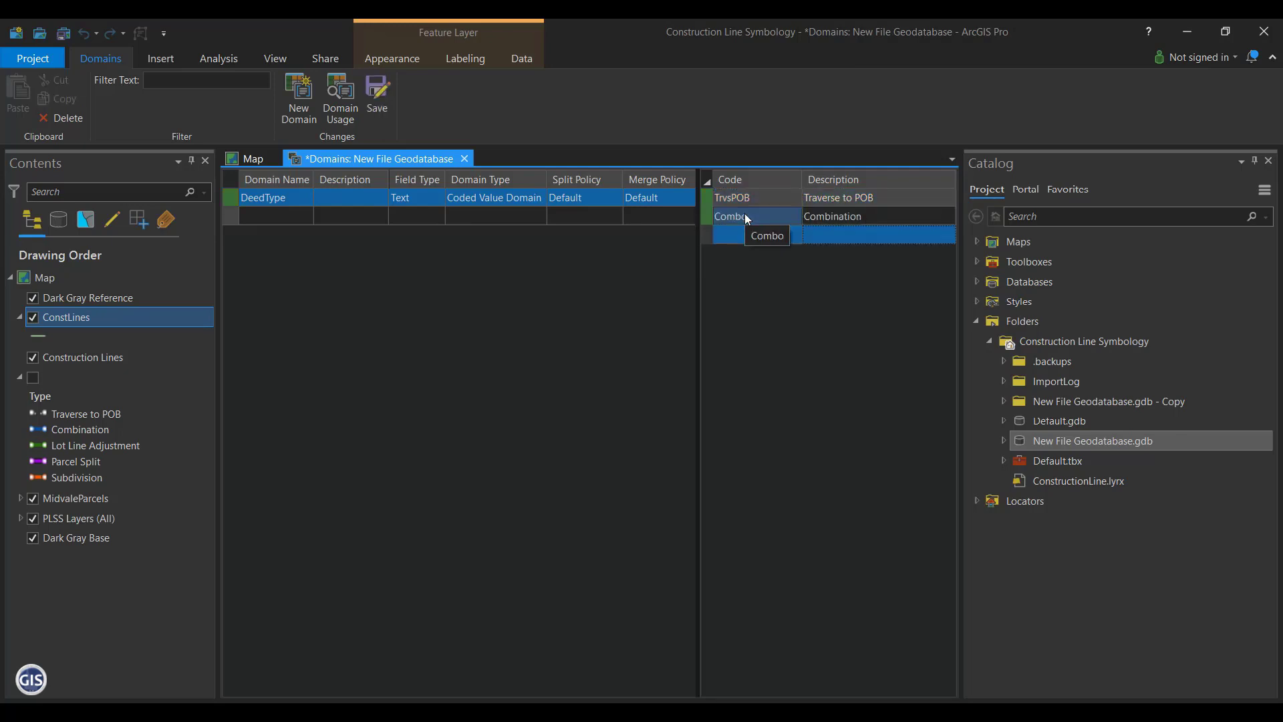
{"action": "key", "text": "Tab"}
{"action": "type", "text": "LLAdj"}
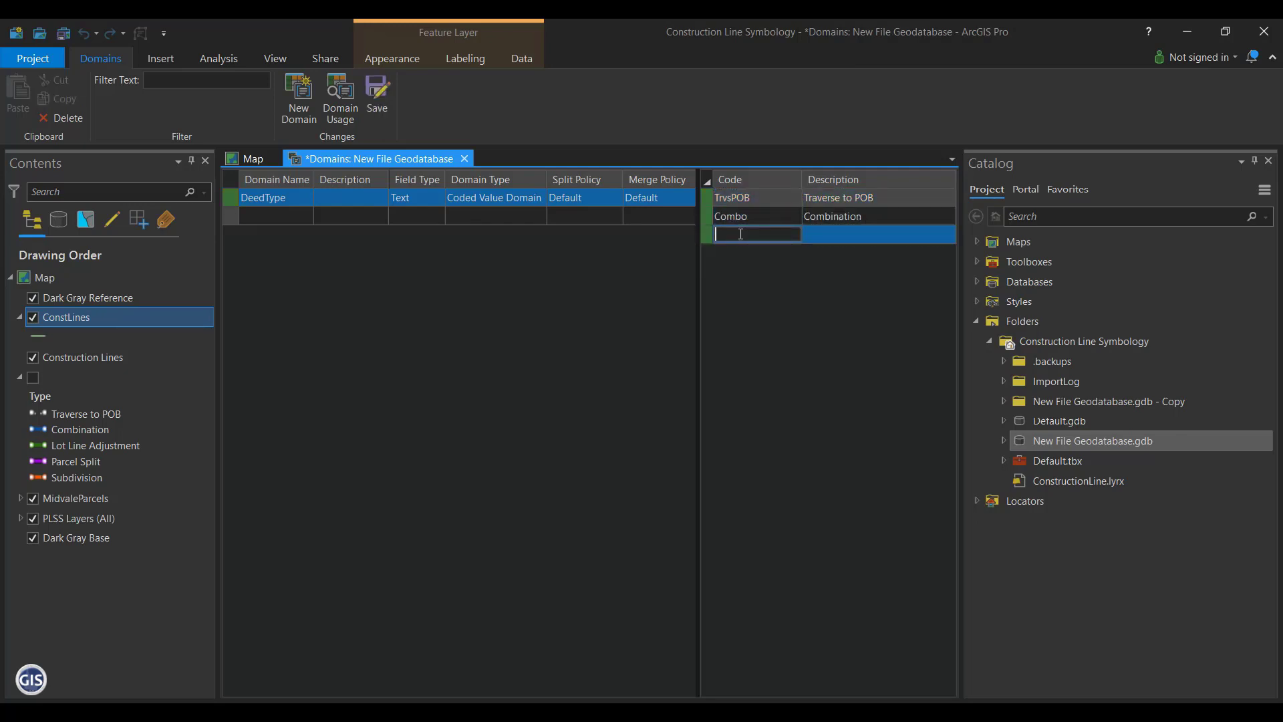
{"action": "key", "text": "Tab"}
{"action": "type", "text": "Lot Line Adjustment"}
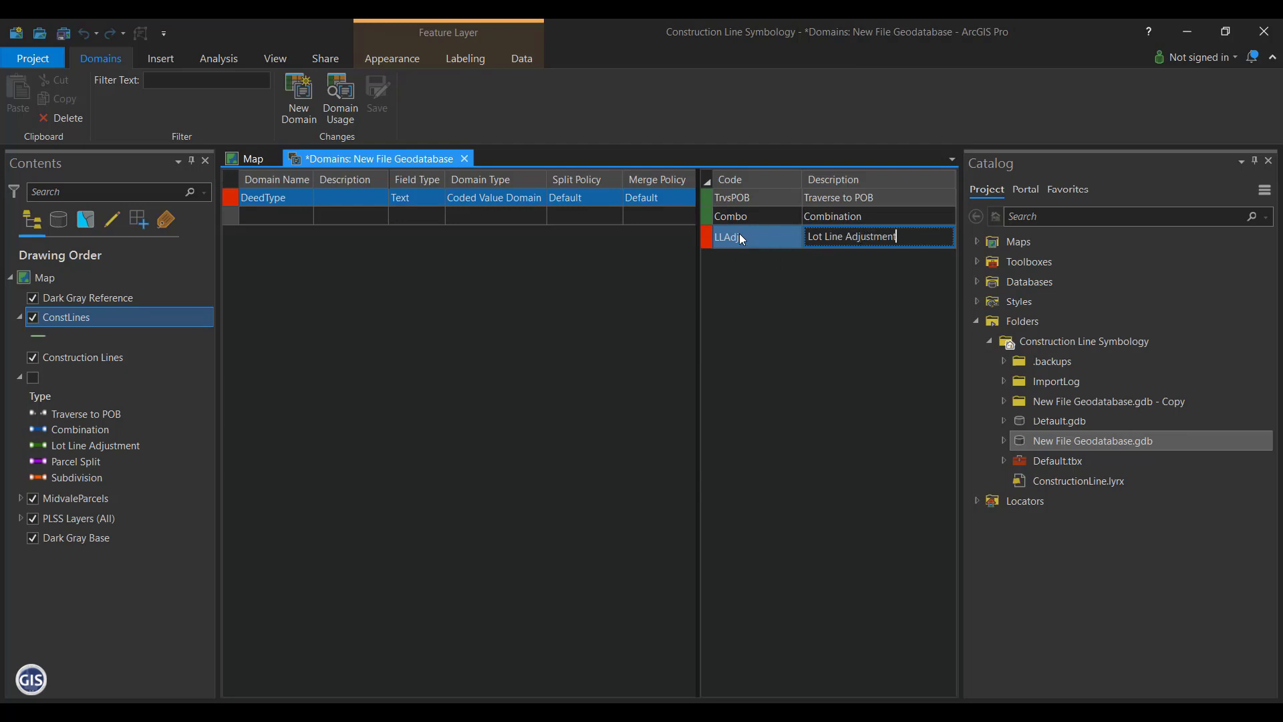
{"action": "key", "text": "Tab"}
- Add codes Split (Parcel Split) and Sub (Subdivision), then save the DeedType domain
{"action": "type", "text": "Split"}
{"action": "key", "text": "Tab"}
{"action": "type", "text": "Parcel Split"}
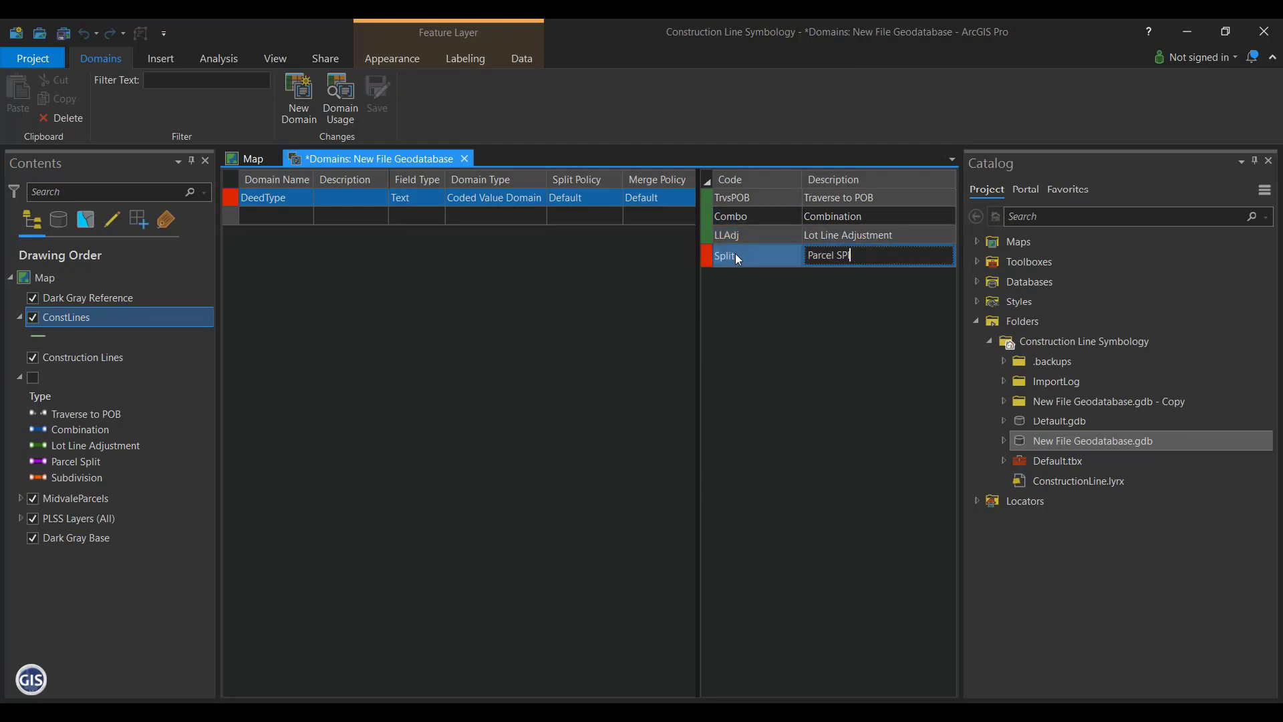
{"action": "key", "text": "Tab"}
{"action": "type", "text": "Sub"}
{"action": "key", "text": "Tab"}
{"action": "type", "text": "Subdivision"}
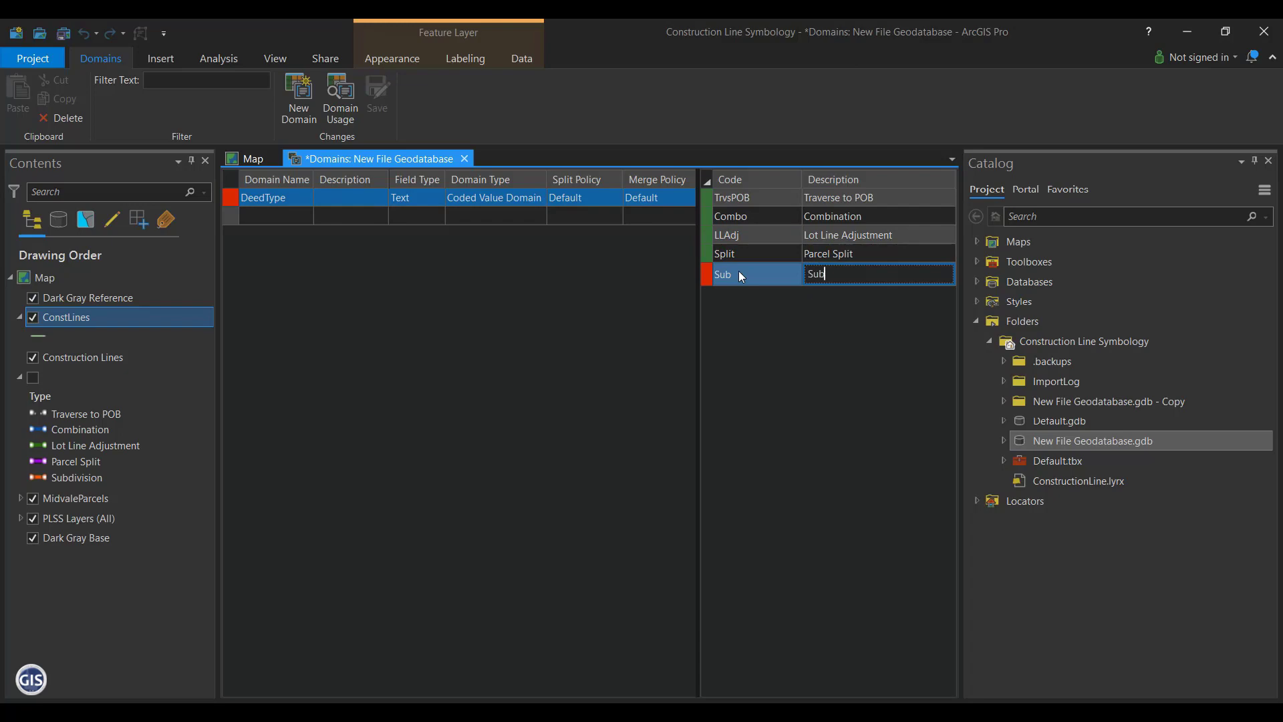
{"action": "left_click", "coordinate": [864, 308]}
{"action": "left_click", "coordinate": [380, 102]}
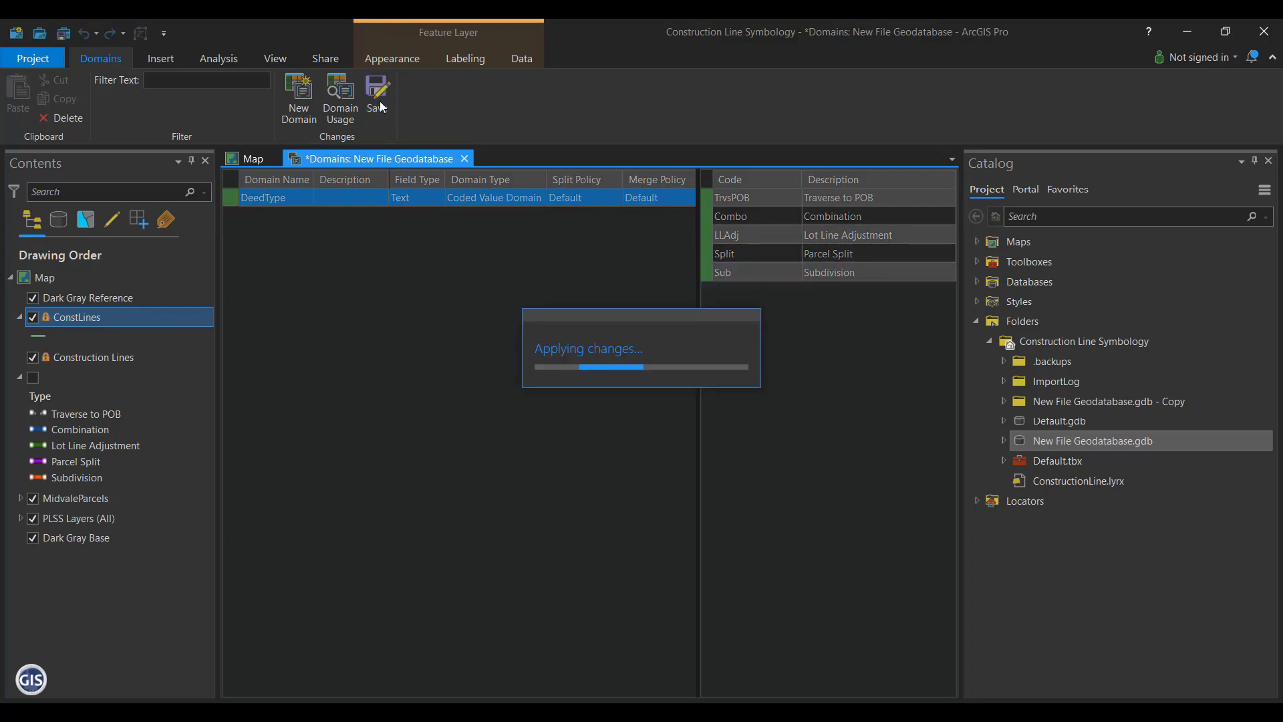
- Open the ConstLines Fields View and set the Type field's Domain to DeedType
{"action": "left_click", "coordinate": [464, 159]}
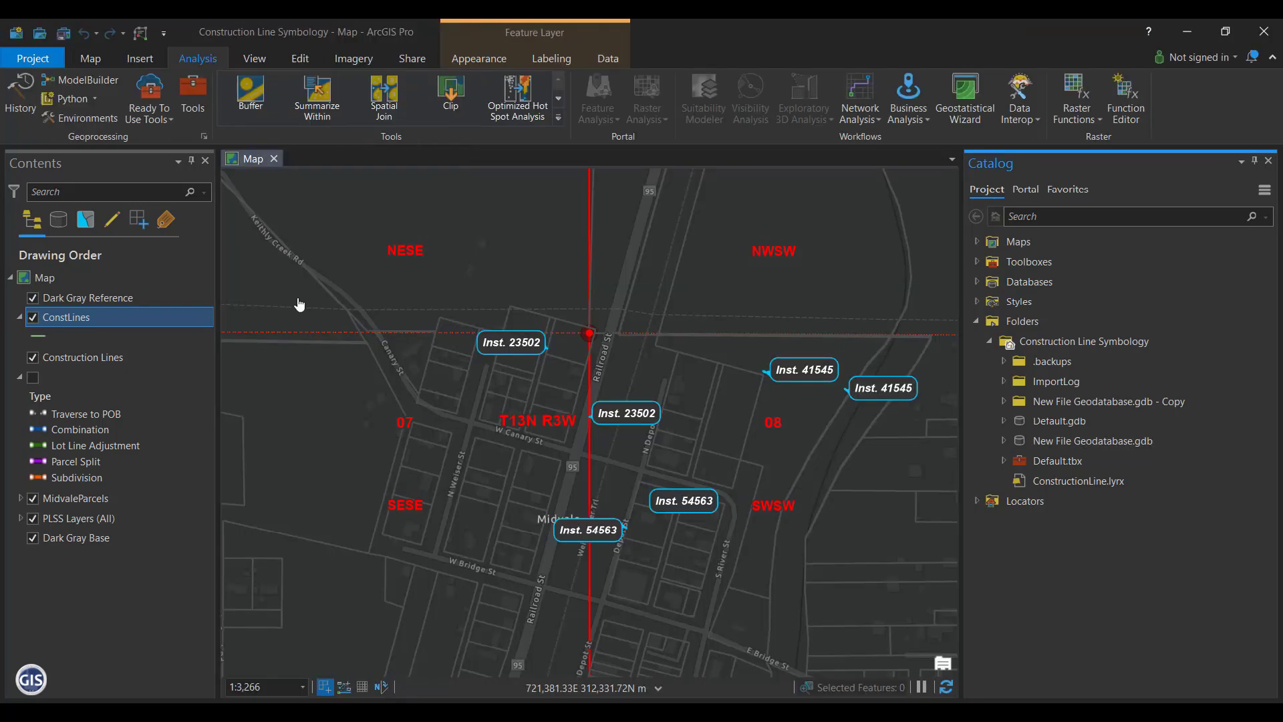
{"action": "right_click", "coordinate": [62, 316]}
{"action": "left_click", "coordinate": [139, 251]}
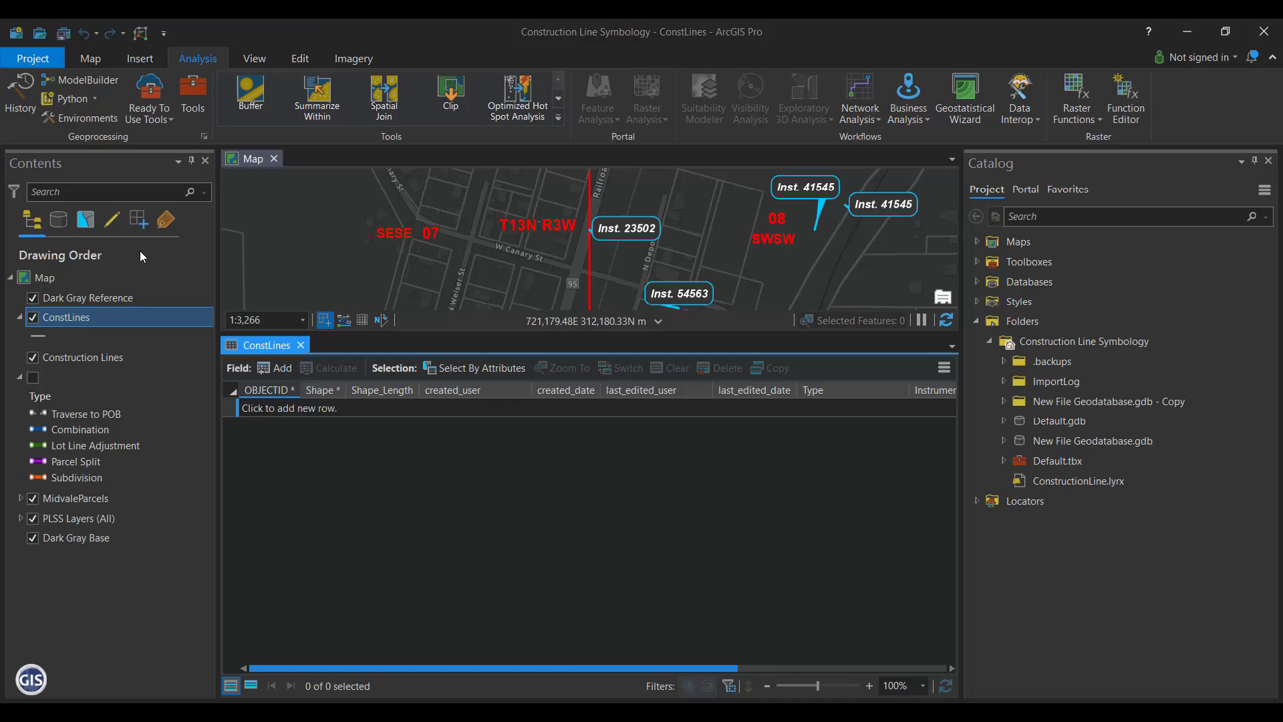
{"action": "left_click", "coordinate": [944, 367]}
{"action": "left_click", "coordinate": [787, 443]}
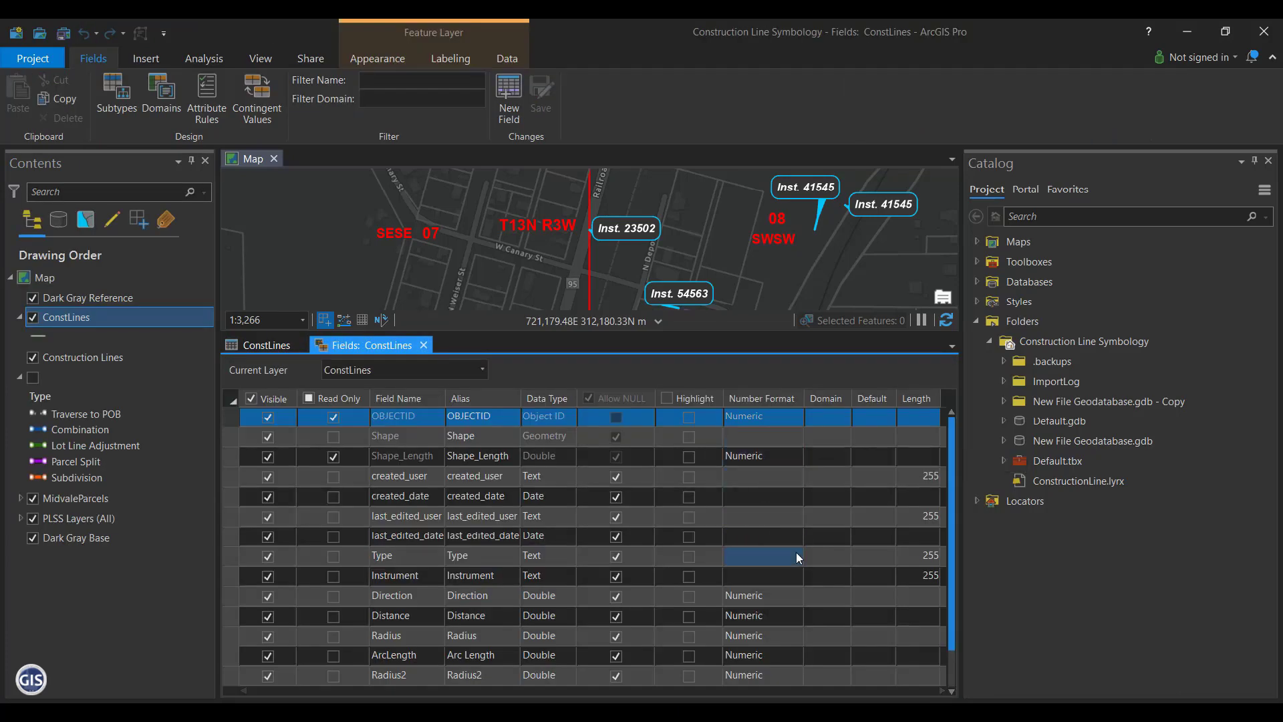
{"action": "left_click", "coordinate": [827, 556]}
{"action": "left_click", "coordinate": [832, 559]}
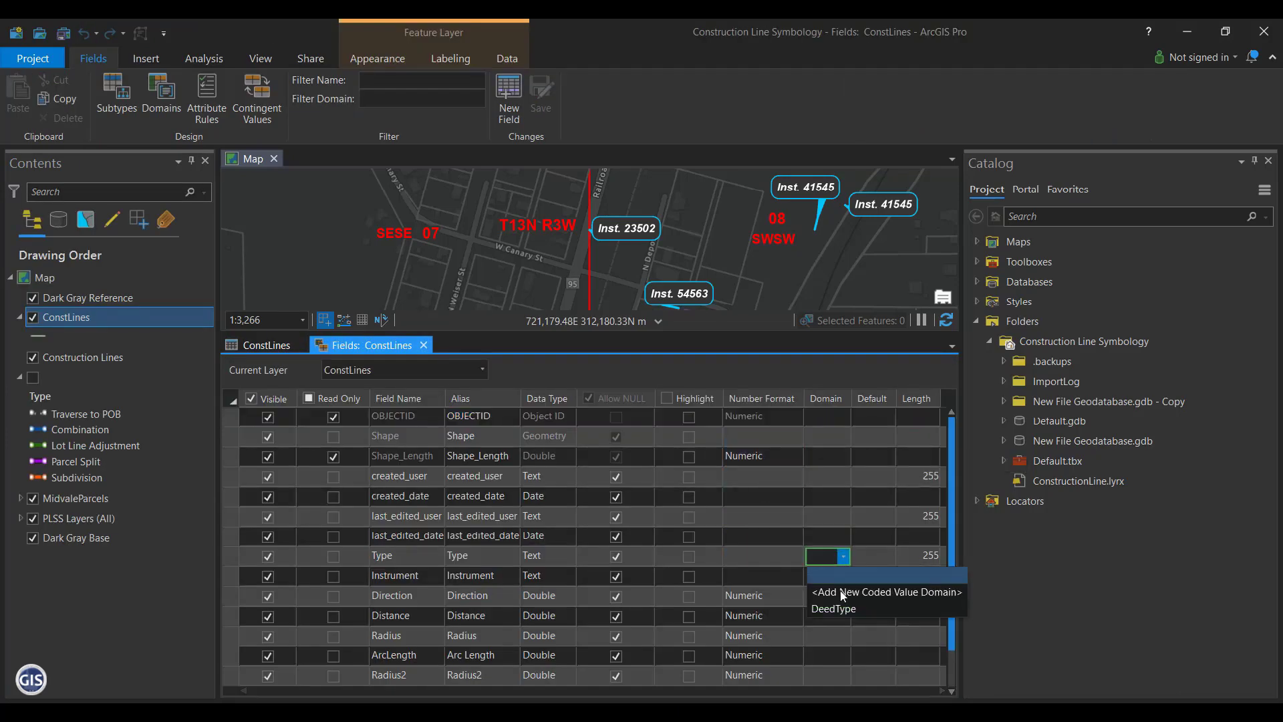
{"action": "left_click", "coordinate": [835, 610]}
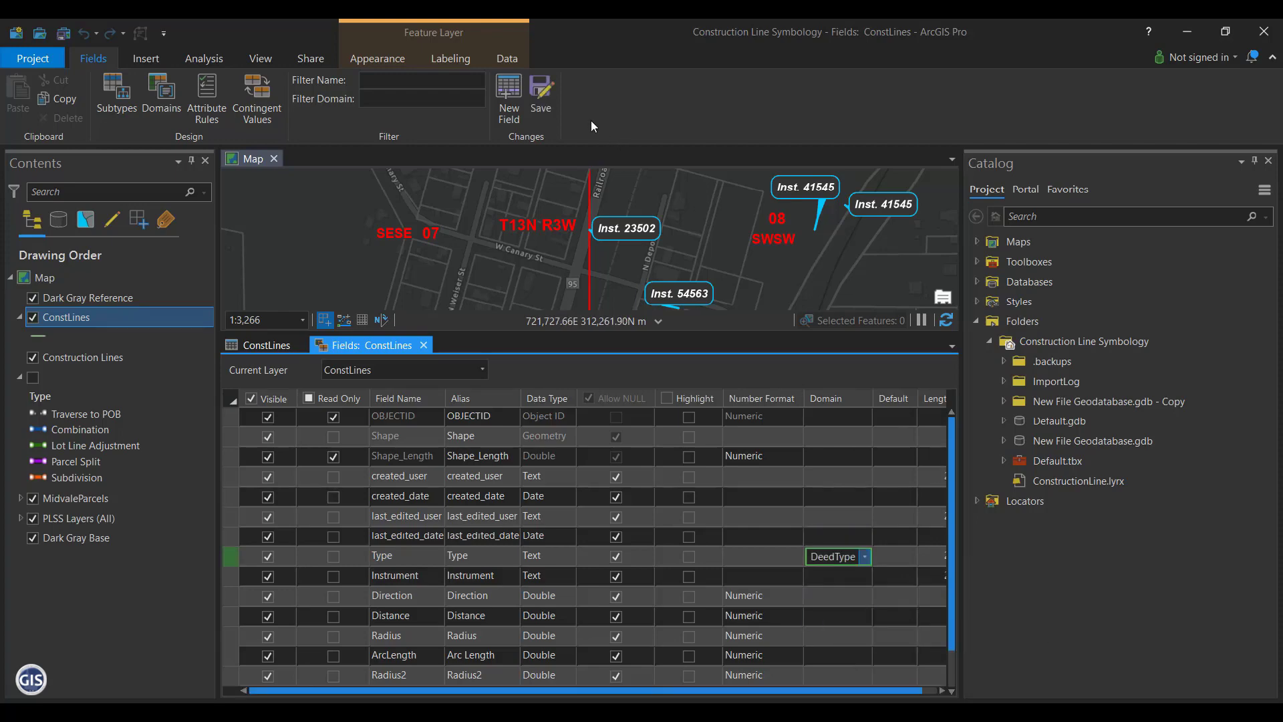
- Save the Type field's domain assignment and choose Unique Values symbology
{"action": "left_click", "coordinate": [538, 96]}
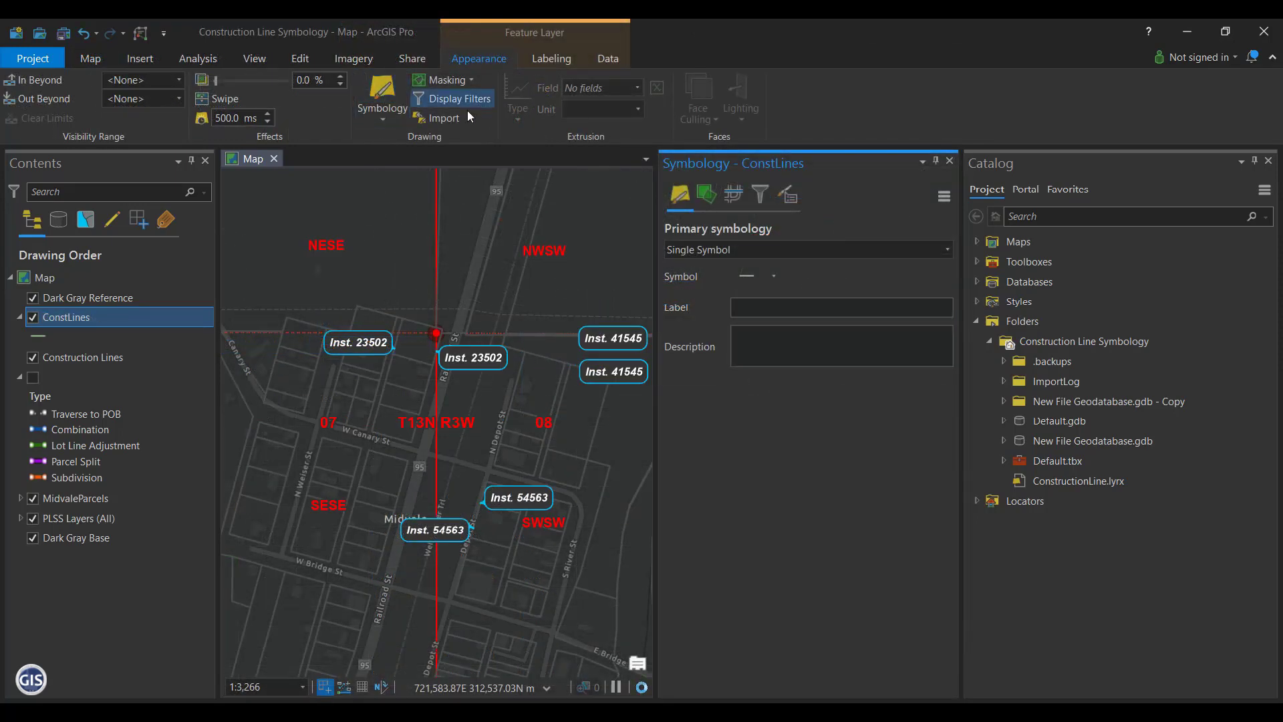
{"action": "left_click", "coordinate": [800, 250]}
{"action": "key", "text": "Escape"}
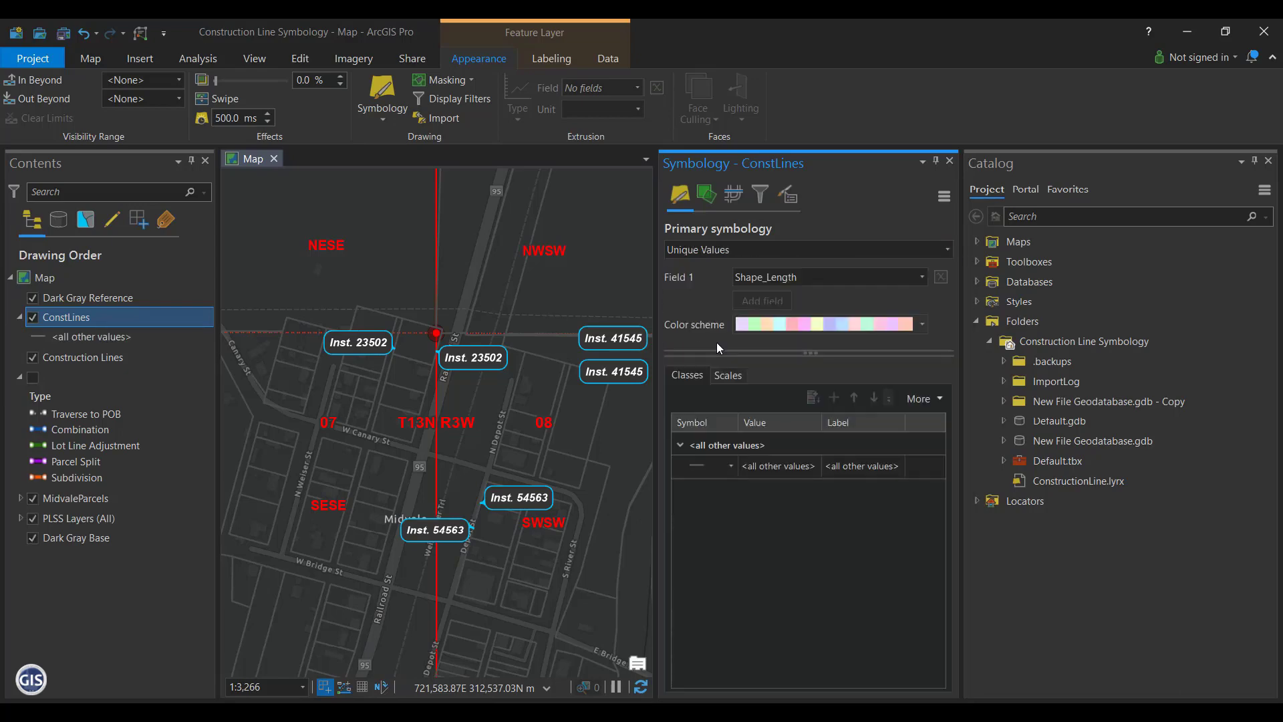
- Symbolize ConstLines by the Type field, including Split, then close the Symbology pane
{"action": "left_click", "coordinate": [923, 278]}
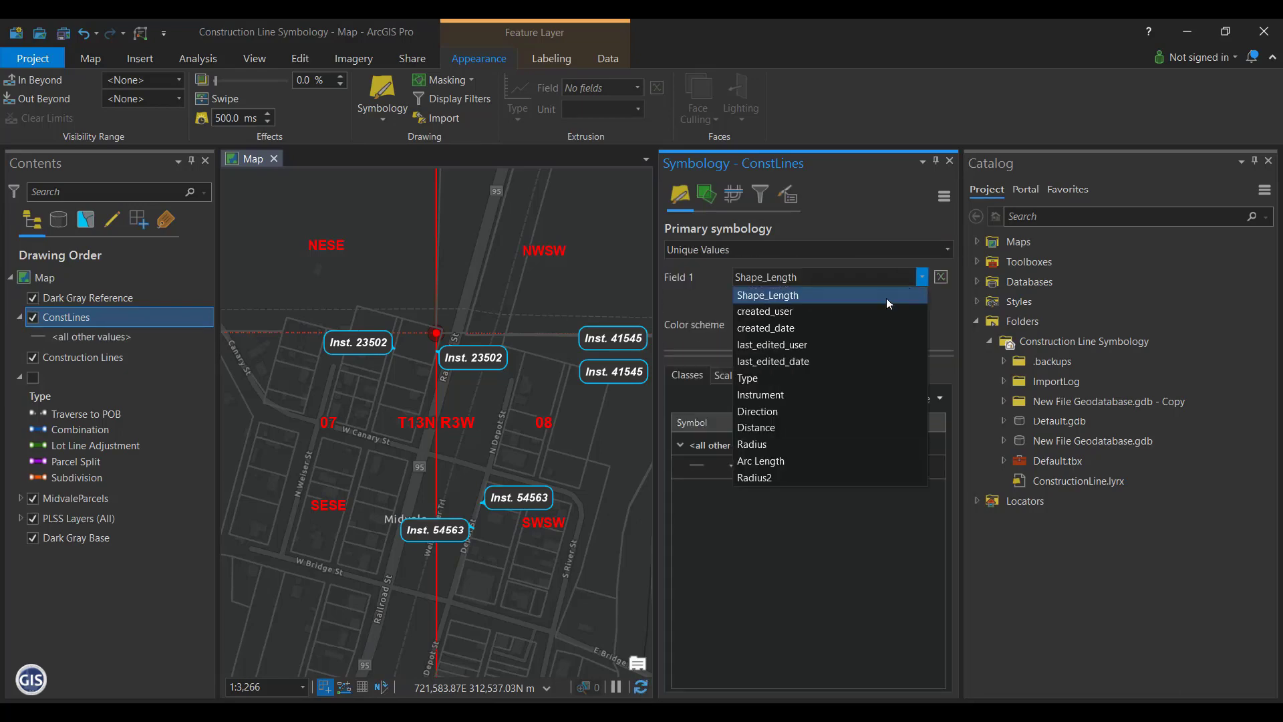
{"action": "left_click", "coordinate": [747, 378]}
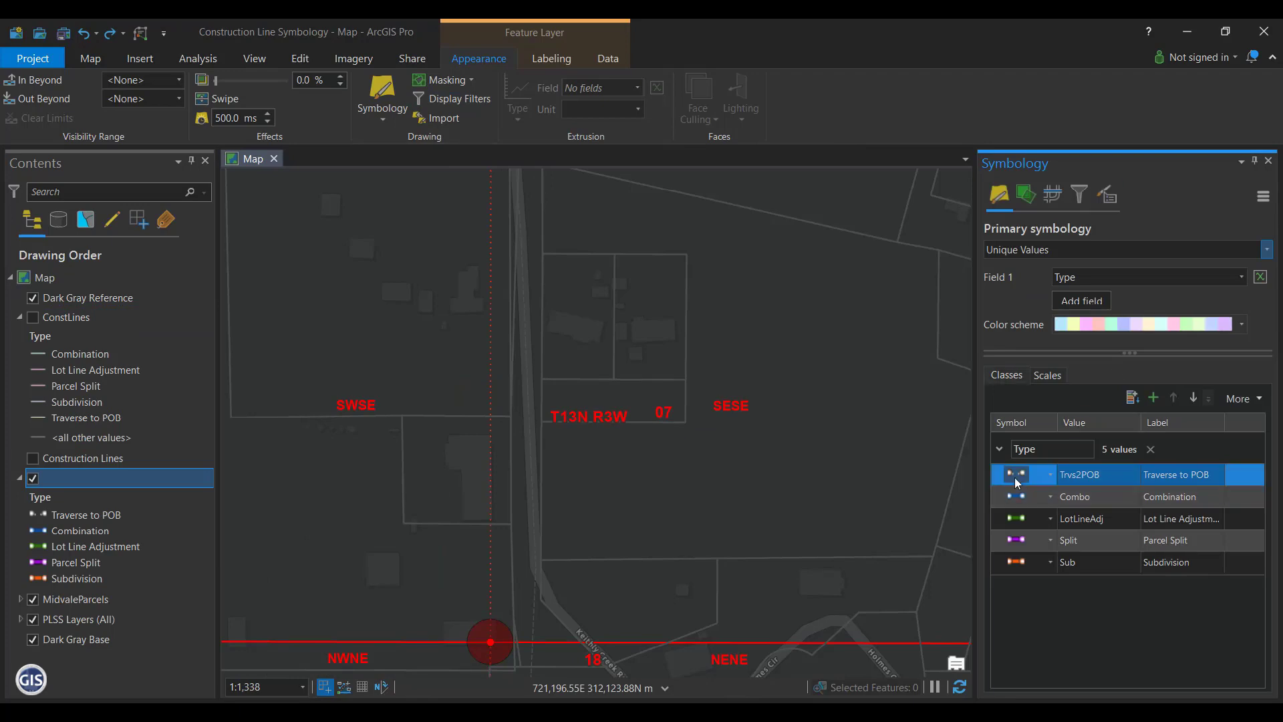
{"action": "left_click", "coordinate": [1014, 541], "text": "ctrl"}
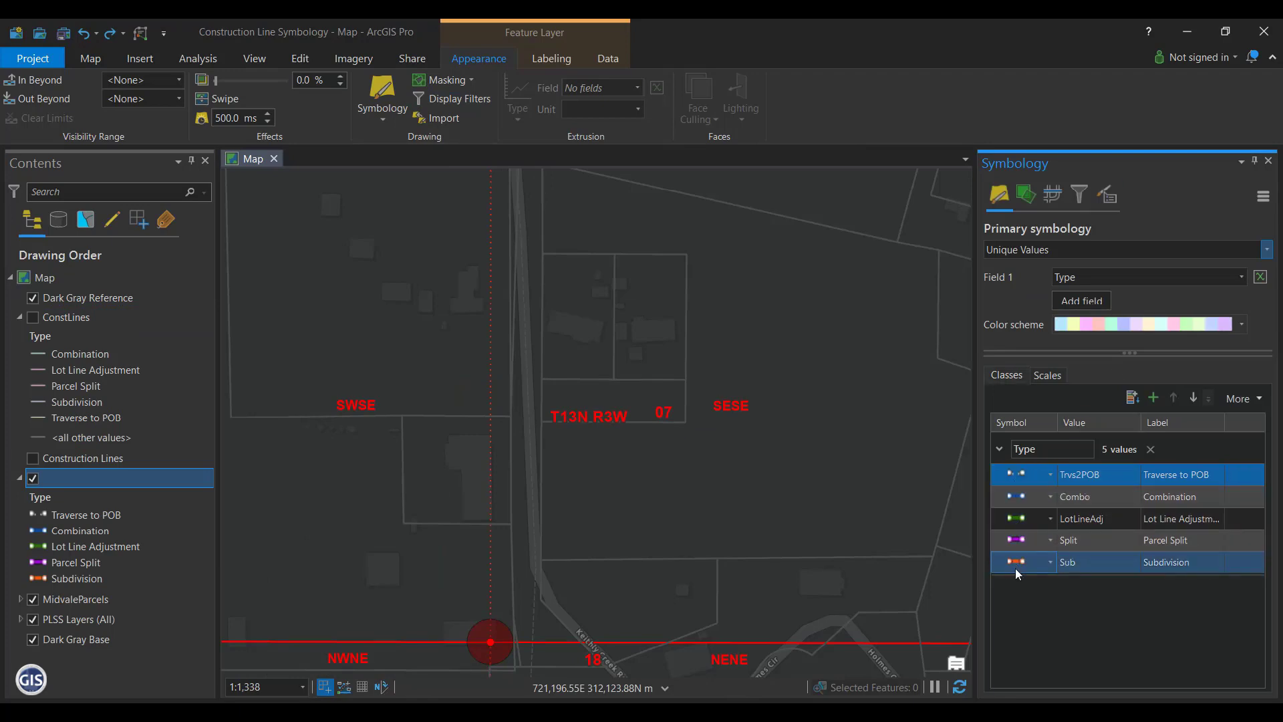
{"action": "left_click", "coordinate": [1269, 162]}
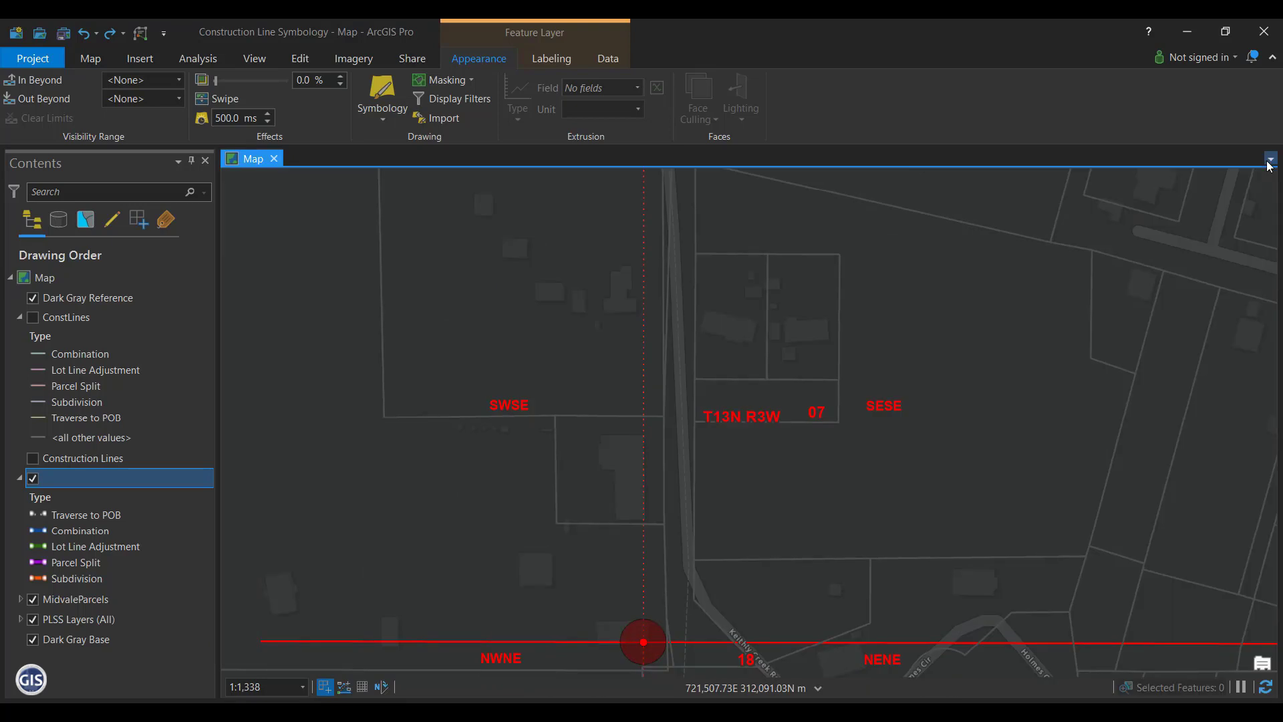
- Start a traverse at the red point with a Traverse to POB course n9-55-26e, 167.39
{"action": "left_click", "coordinate": [140, 32]}
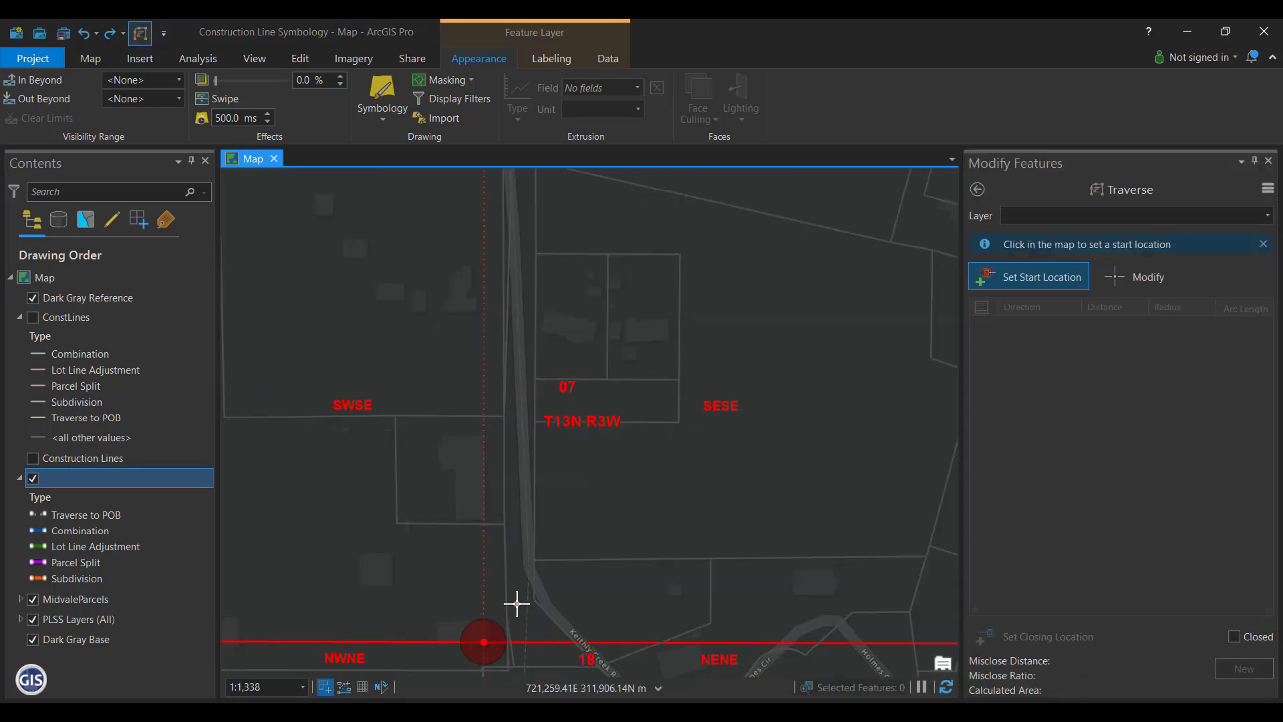
{"action": "left_click", "coordinate": [484, 643]}
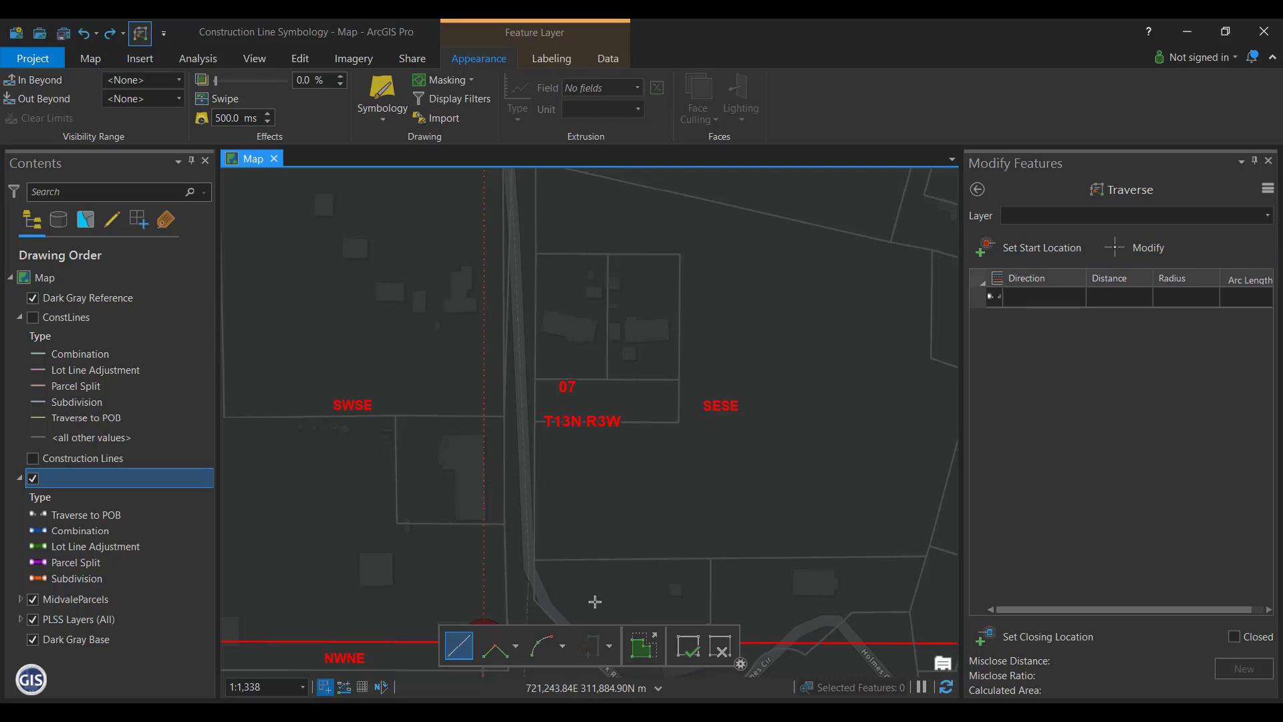
{"action": "left_click", "coordinate": [995, 297]}
{"action": "left_click", "coordinate": [995, 299]}
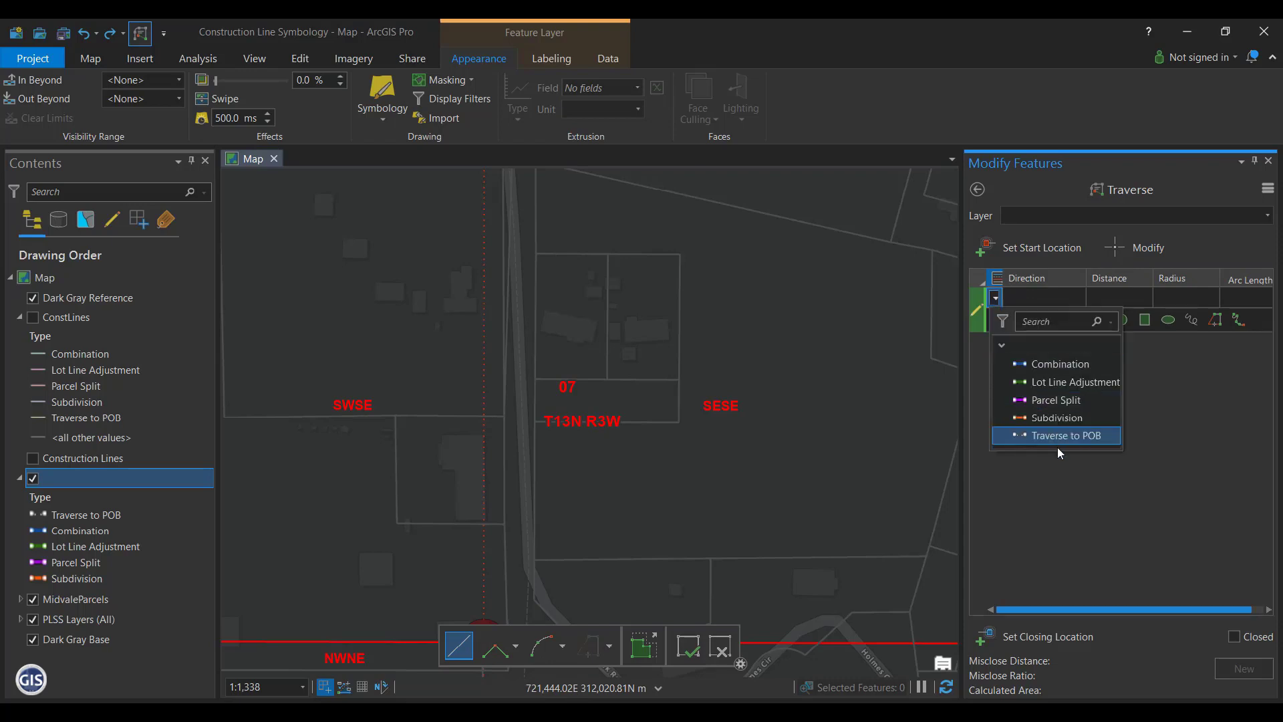
{"action": "left_click", "coordinate": [1040, 433]}
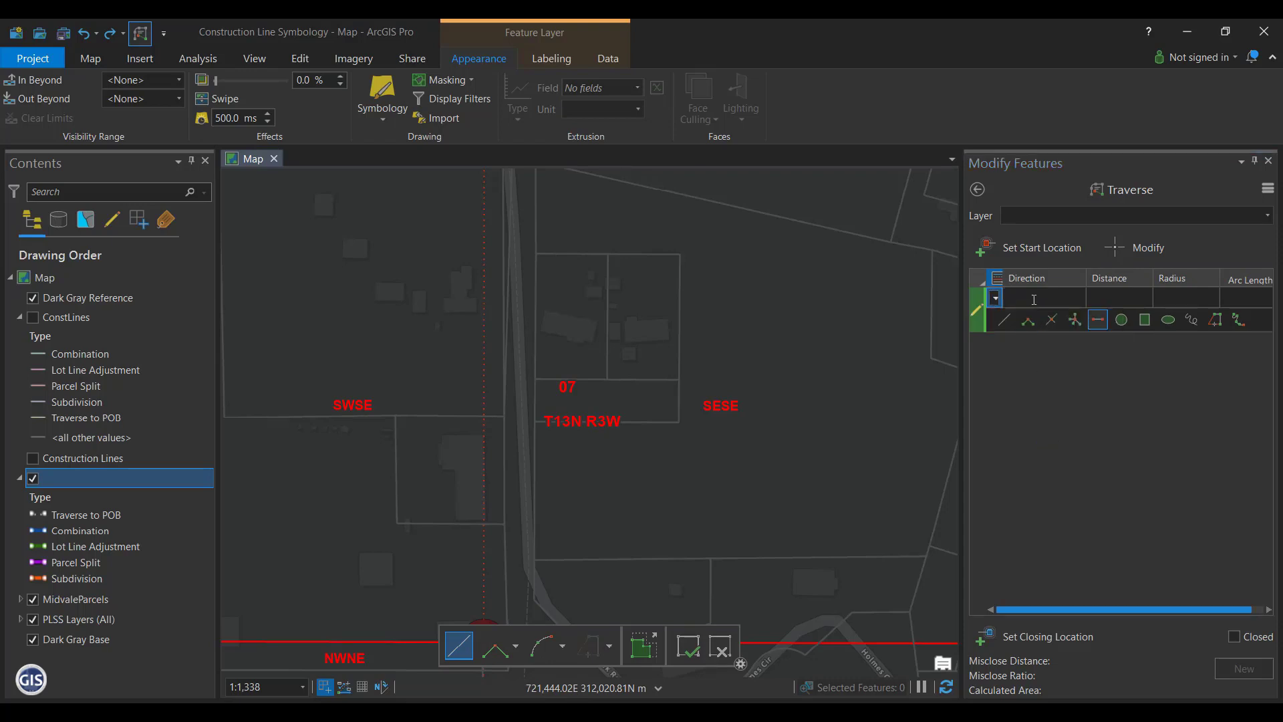
{"action": "type", "text": "n9-55-26e"}
{"action": "key", "text": "Tab"}
{"action": "type", "text": "167.39"}
{"action": "key", "text": "Return"}
- Add a Parcel Split course n44-57-02w, 214.76 to the traverse
{"action": "left_click", "coordinate": [994, 319]}
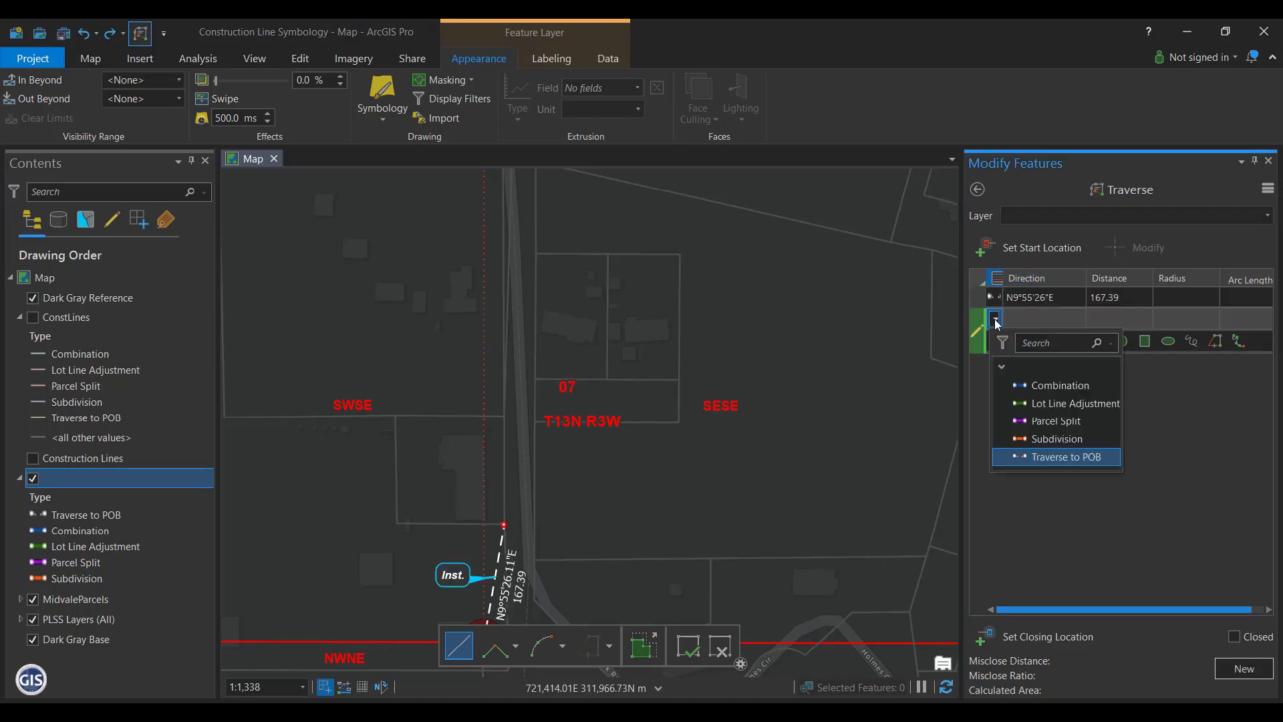
{"action": "left_click", "coordinate": [1069, 421]}
{"action": "type", "text": "n44-57-02w"}
{"action": "key", "text": "Tab"}
{"action": "type", "text": "214.76"}
{"action": "key", "text": "Return"}
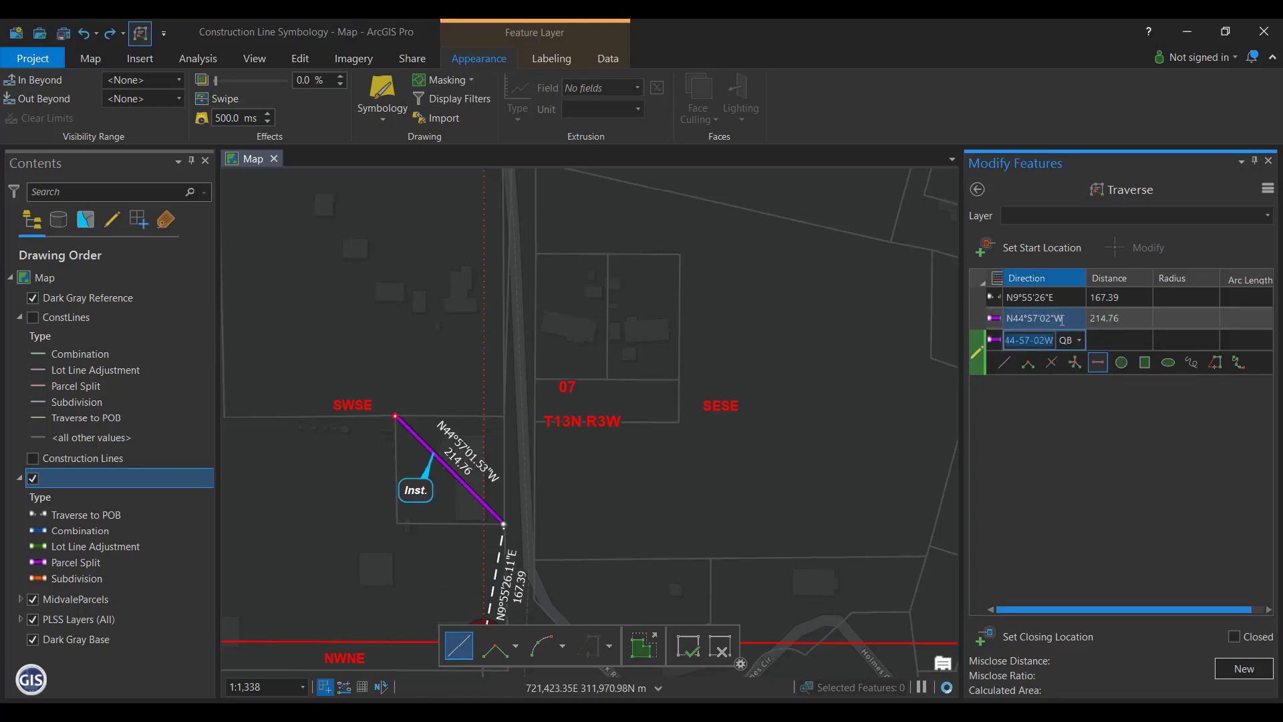
{"action": "left_click", "coordinate": [1136, 342]}
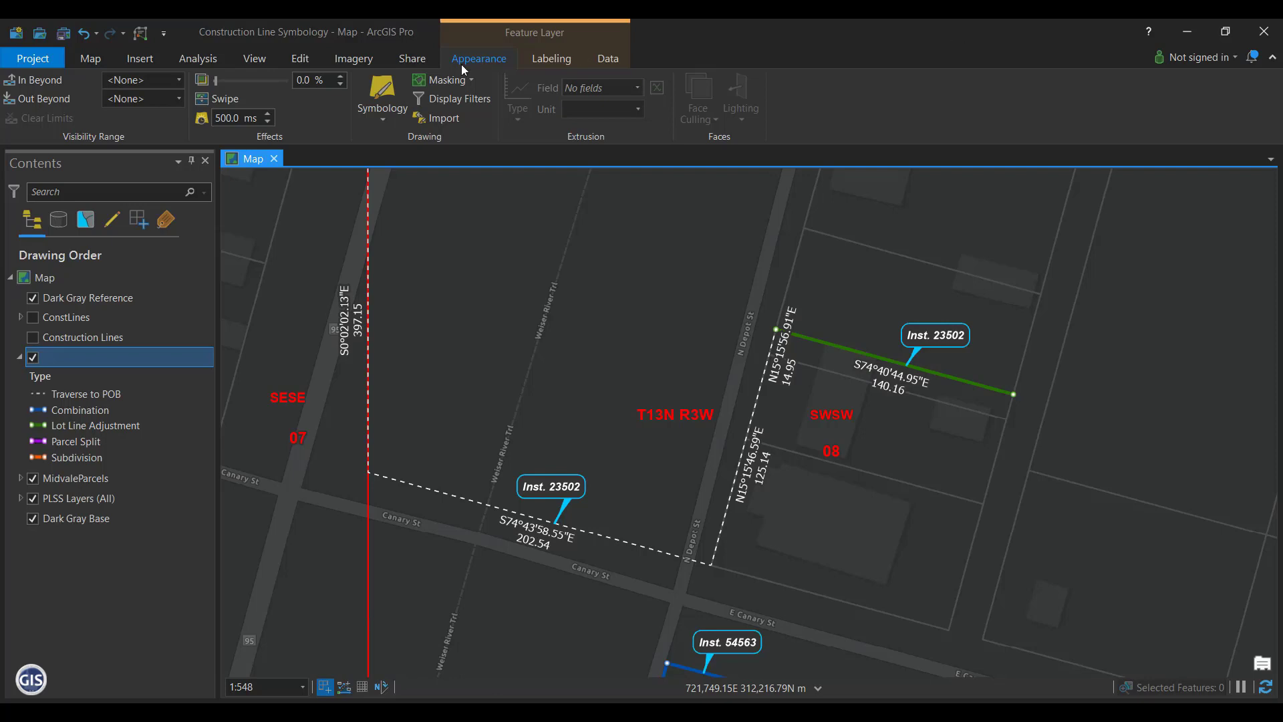
- Add a marker symbol layer to the Traverse to POB line symbol
{"action": "left_click", "coordinate": [381, 87]}
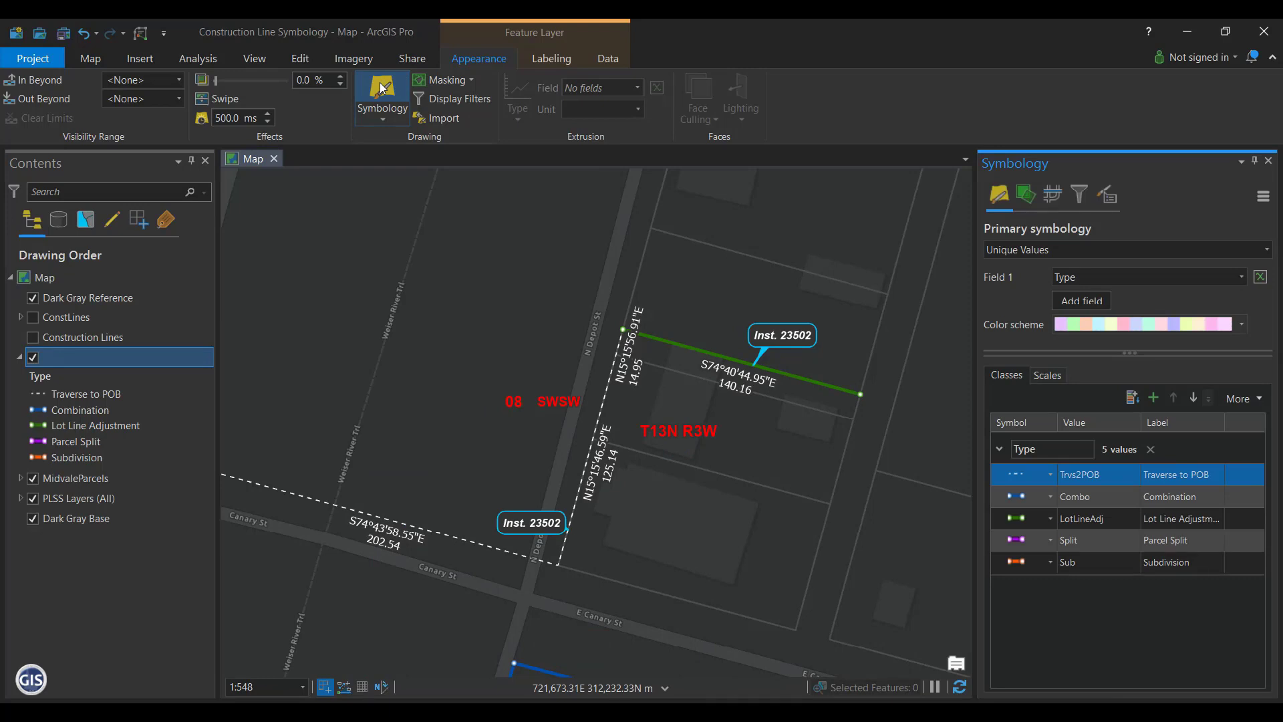
{"action": "left_click", "coordinate": [1016, 474]}
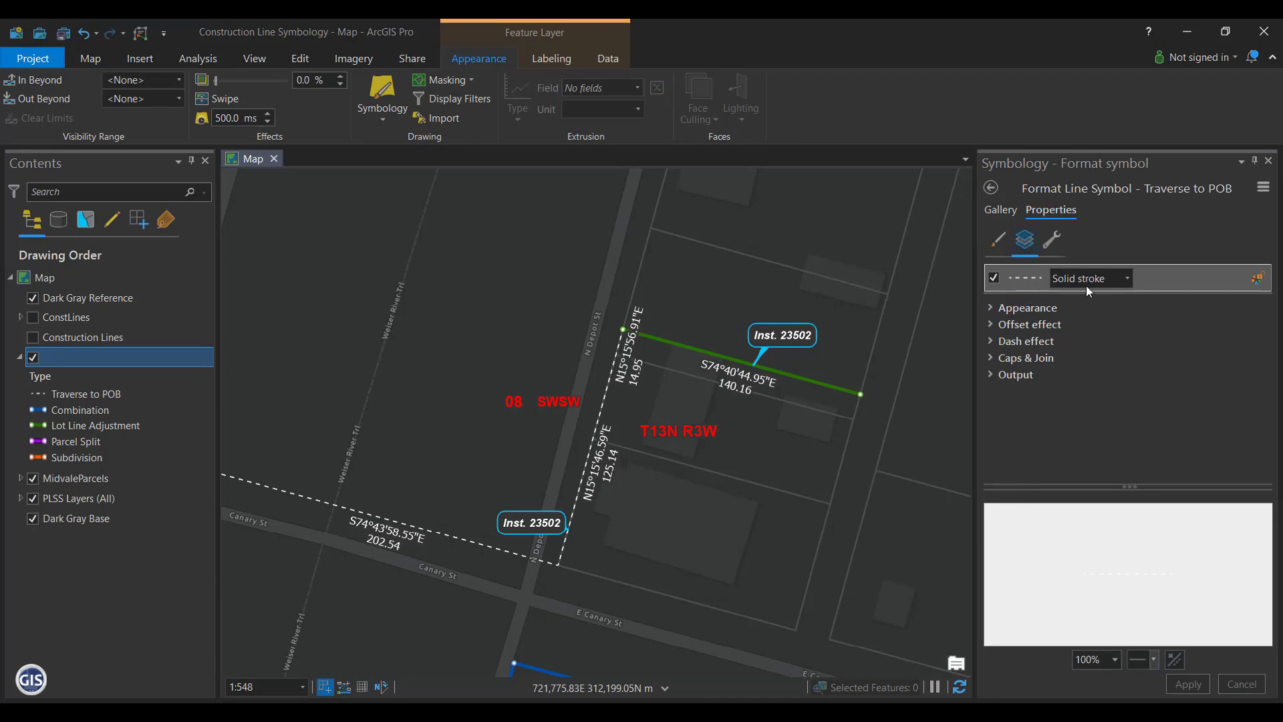
{"action": "left_click", "coordinate": [1053, 241]}
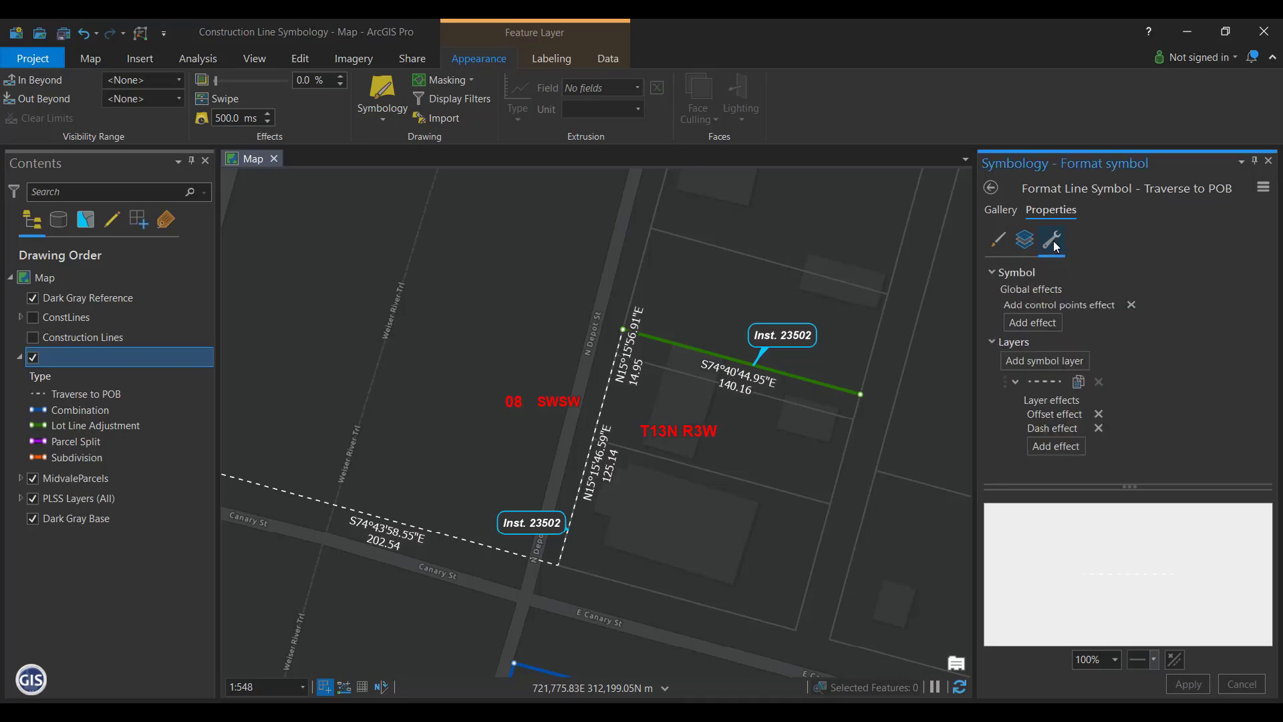
{"action": "left_click", "coordinate": [1061, 359]}
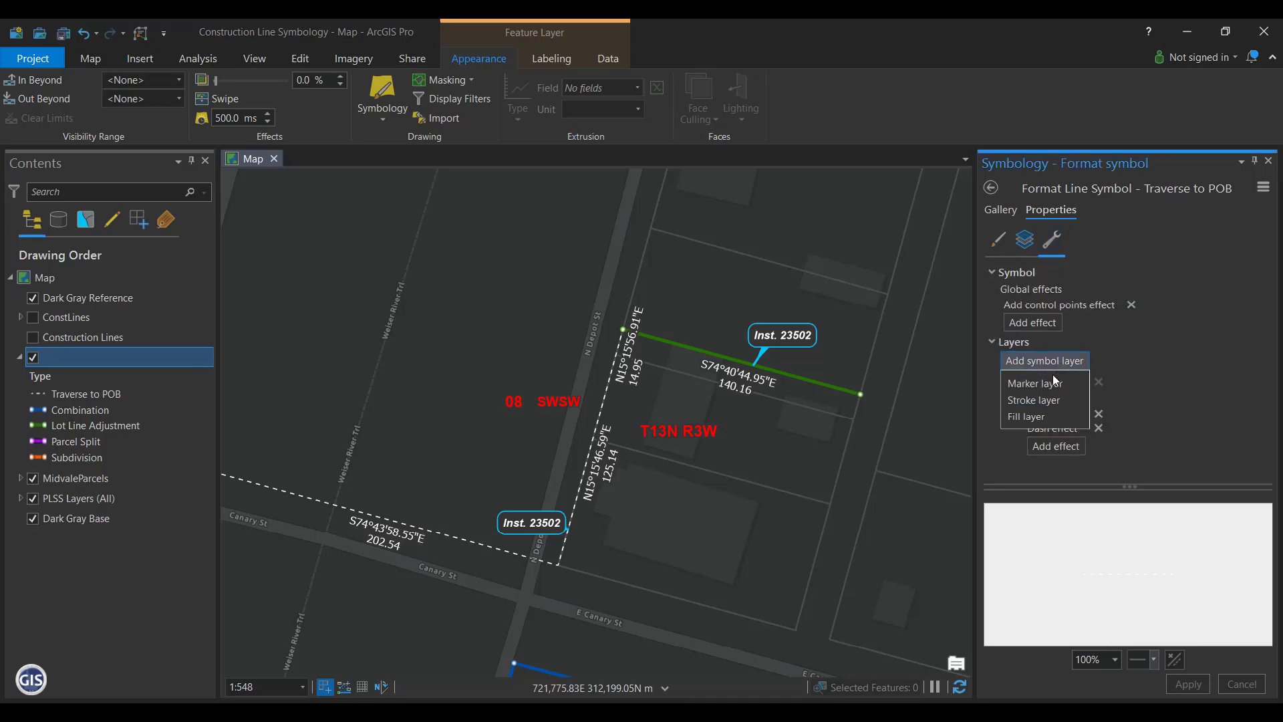
{"action": "left_click", "coordinate": [1045, 386]}
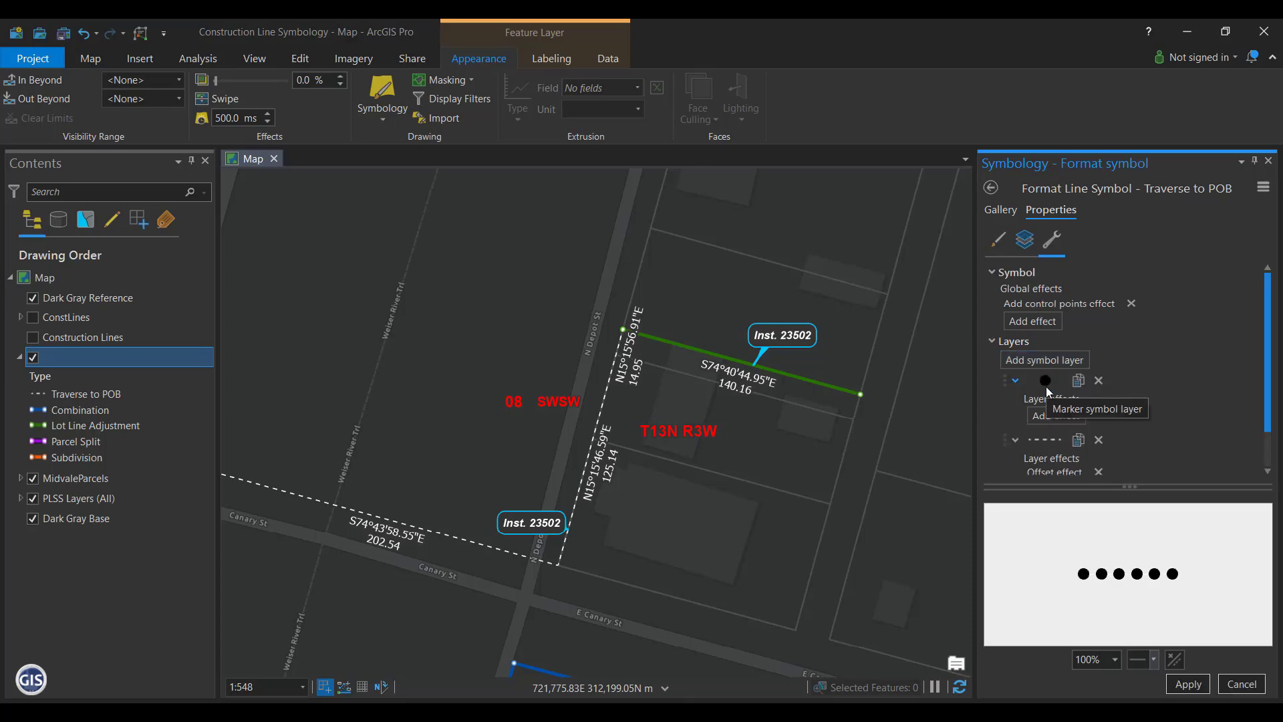
{"action": "left_click", "coordinate": [1025, 240]}
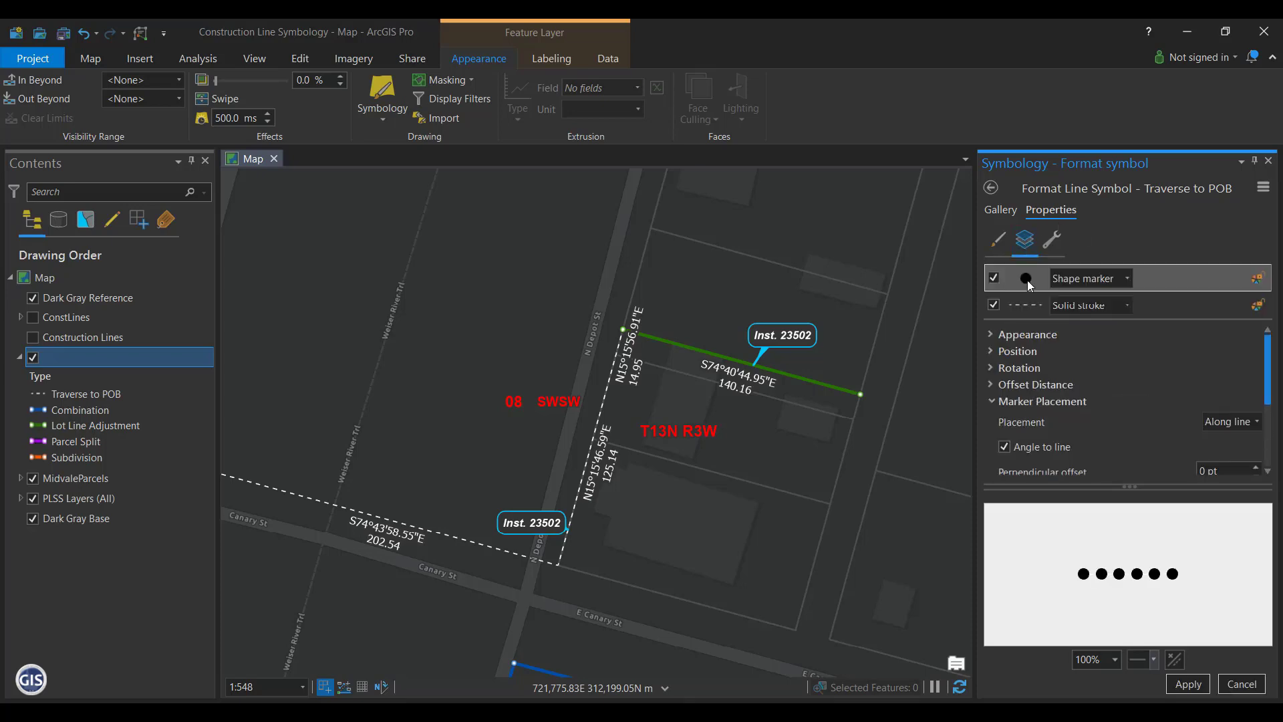
- Place the markers on vertices and on control points, and apply the symbol
{"action": "scroll", "coordinate": [1104, 384], "scroll_direction": "down", "scroll_amount": 2}
{"action": "scroll", "coordinate": [1104, 385], "scroll_direction": "up", "scroll_amount": 1}
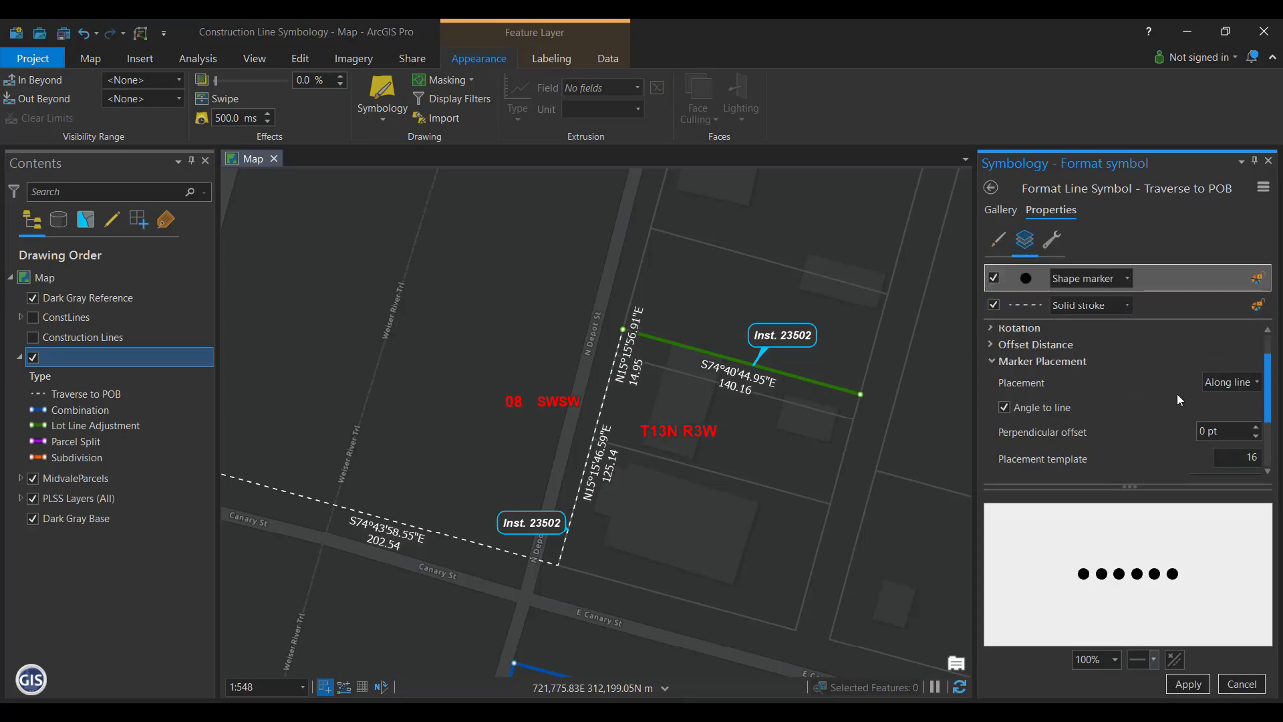
{"action": "left_click", "coordinate": [1257, 383]}
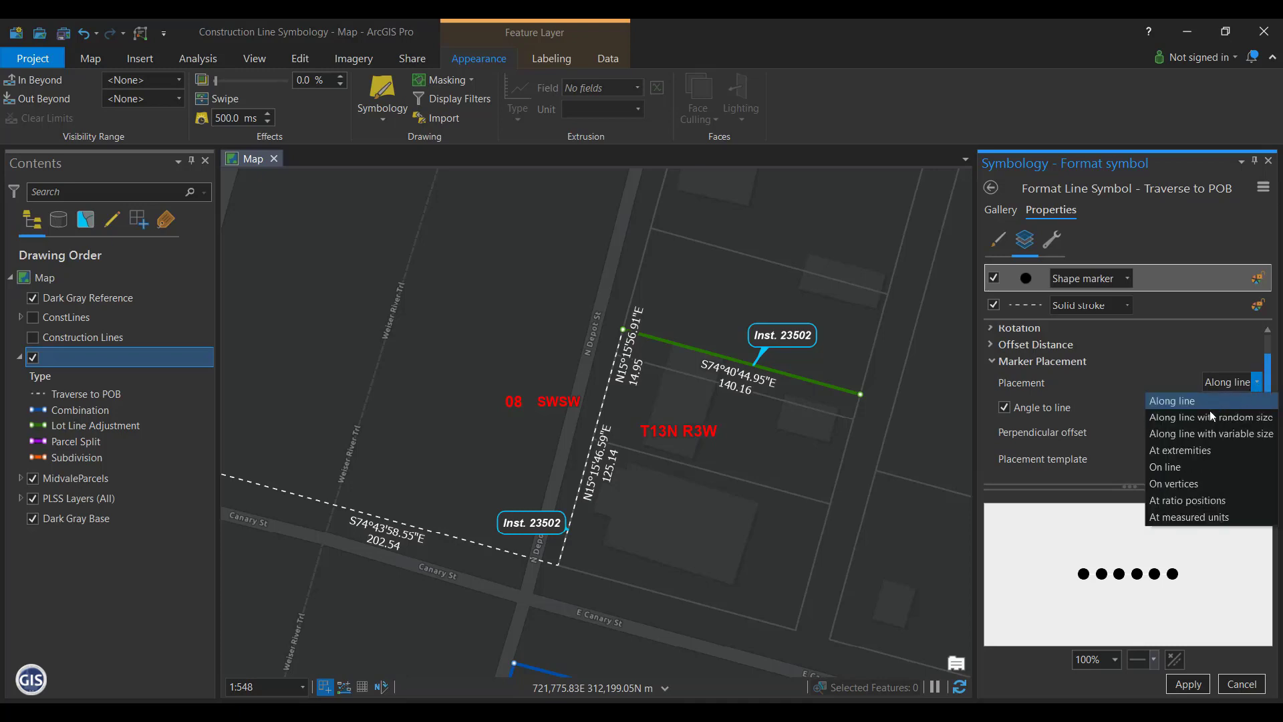
{"action": "left_click", "coordinate": [1192, 484]}
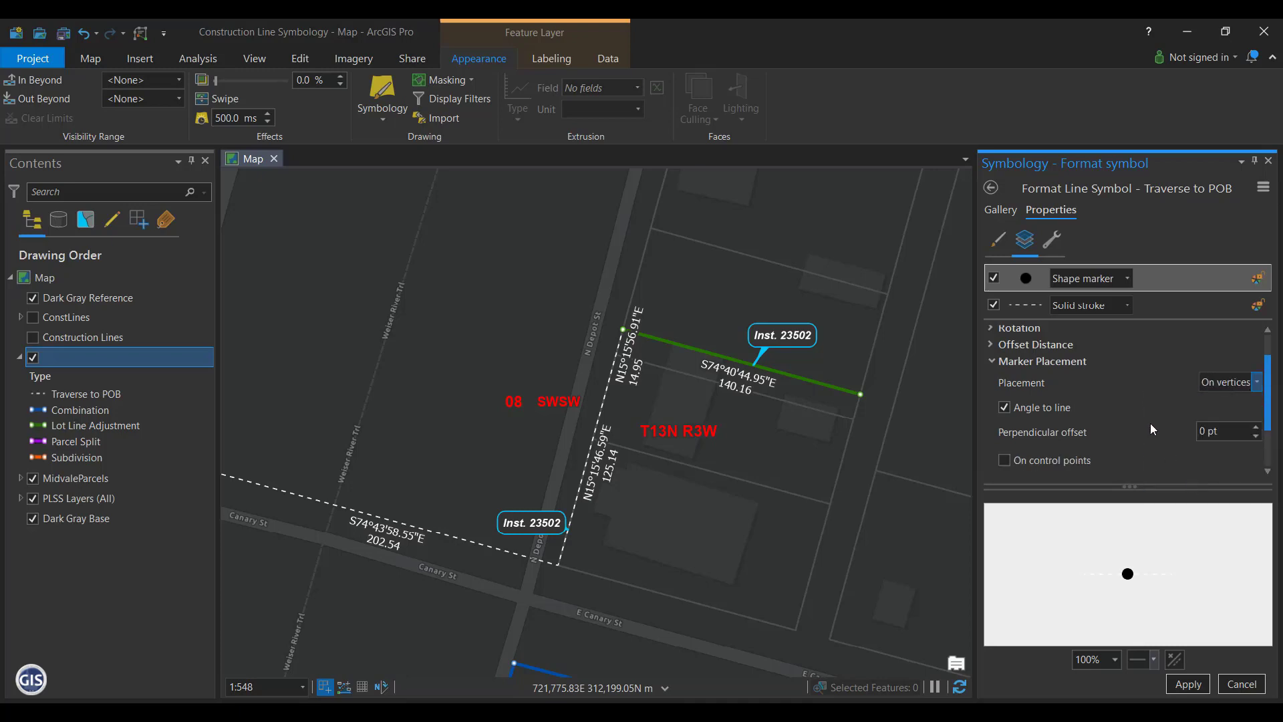
{"action": "scroll", "coordinate": [1150, 423], "scroll_direction": "down", "scroll_amount": 1}
{"action": "left_click", "coordinate": [1006, 423]}
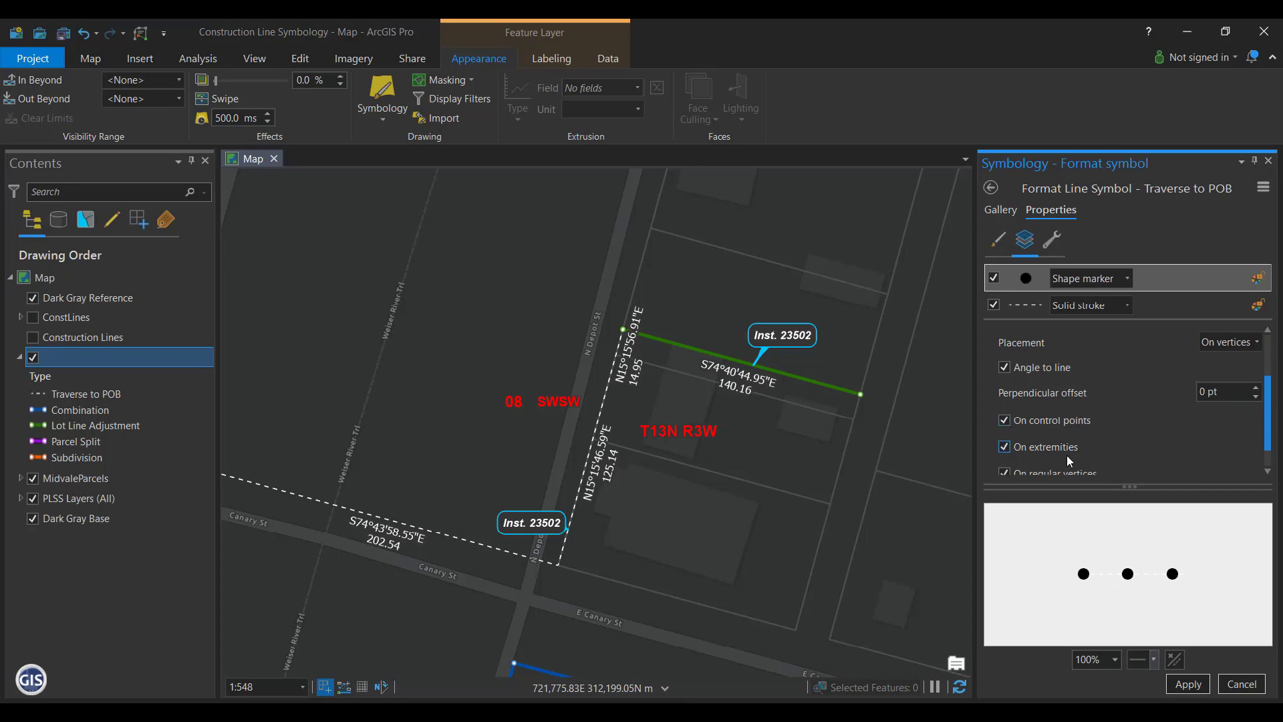
{"action": "left_click", "coordinate": [1030, 283]}
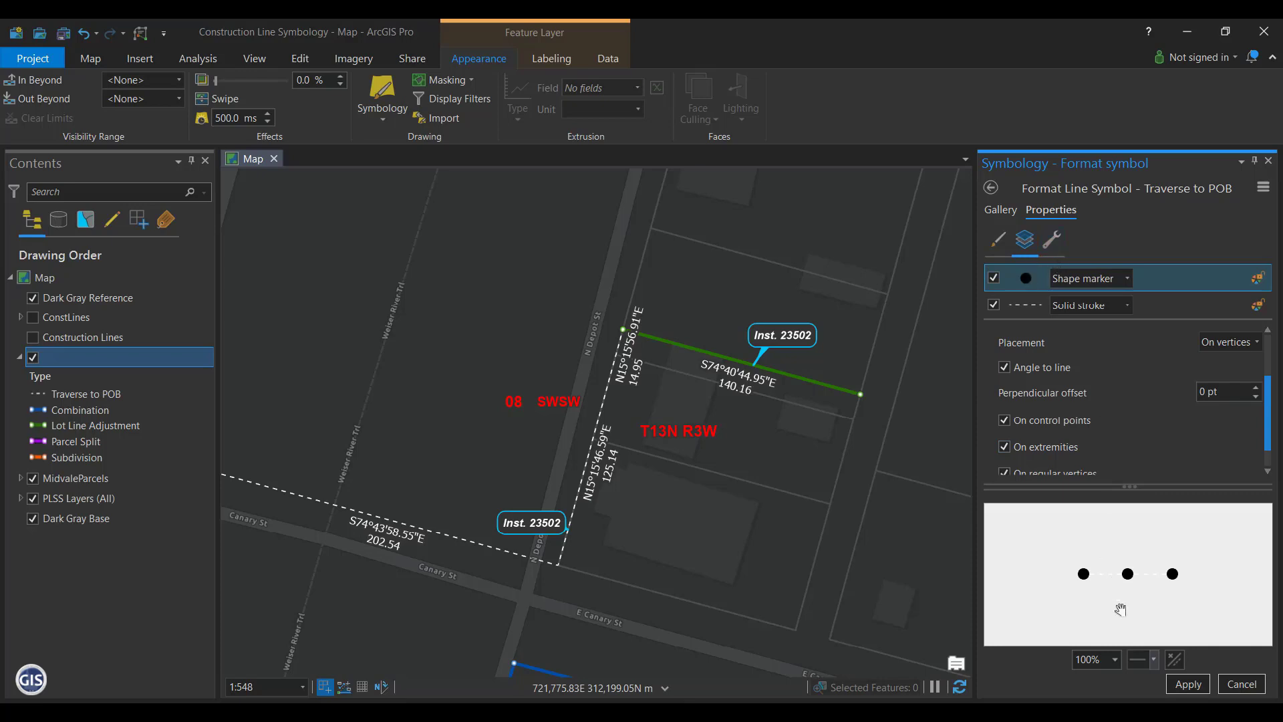
{"action": "left_click", "coordinate": [1188, 684]}
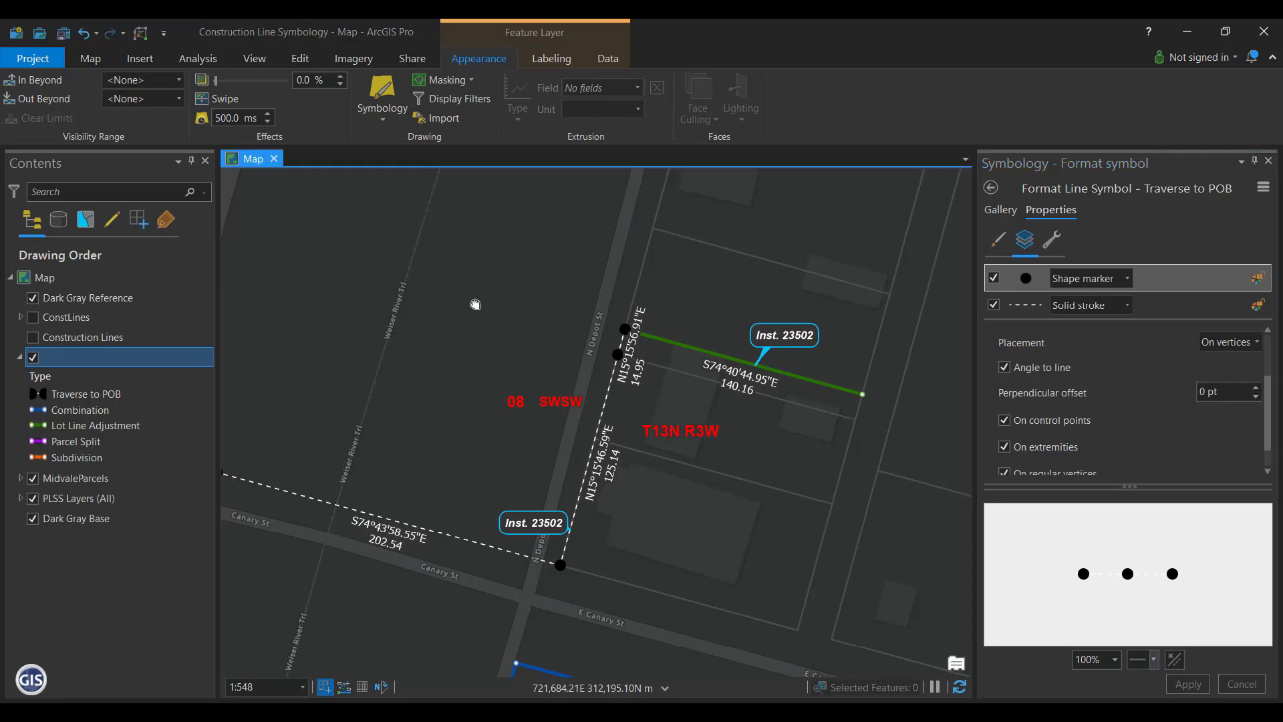
{"action": "left_click_drag", "start_coordinate": [472, 301], "coordinate": [673, 329]}
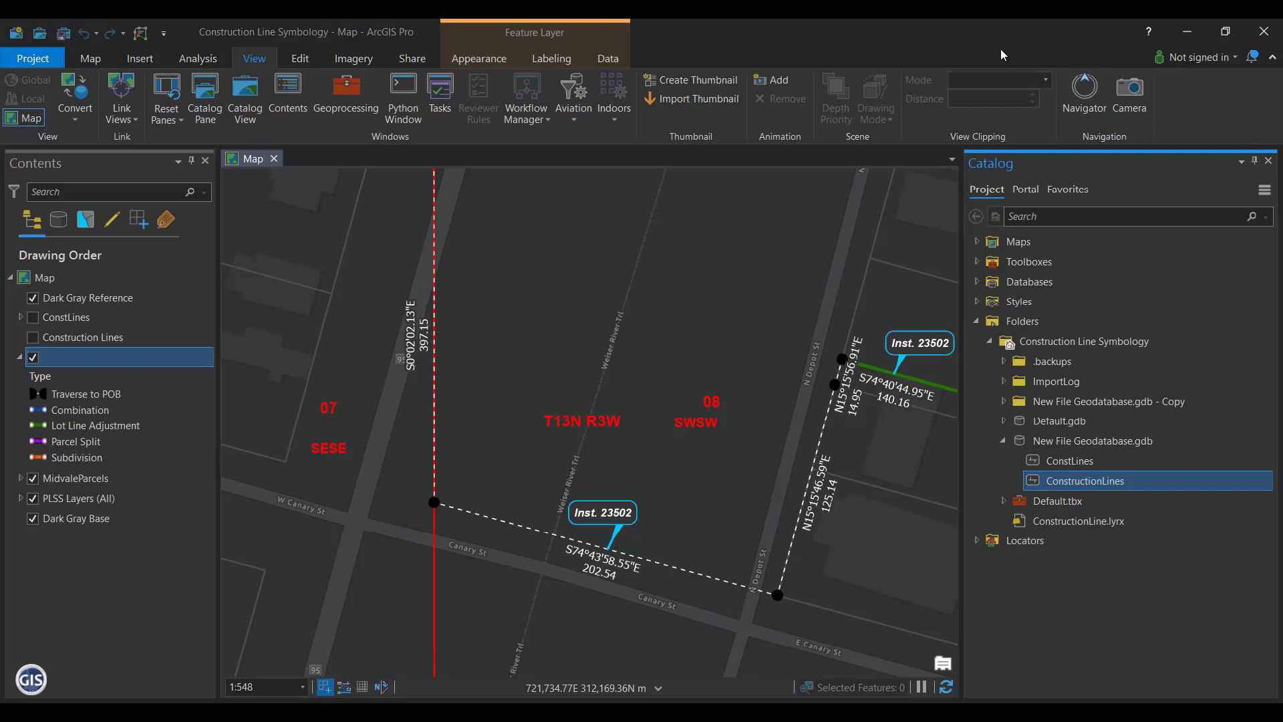
- Enable editor tracking in the ConstructionLines feature class properties and confirm with OK
{"action": "right_click", "coordinate": [1078, 485]}
{"action": "left_click", "coordinate": [1123, 475]}
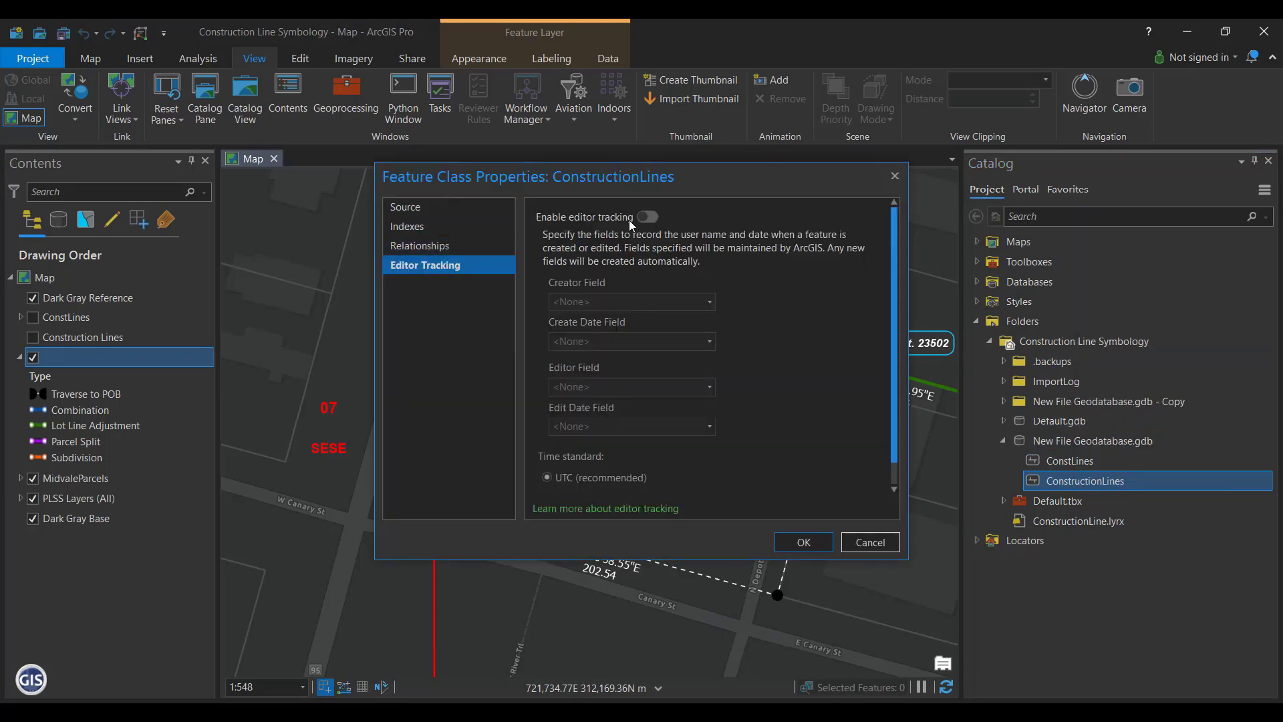
{"action": "left_click", "coordinate": [646, 217]}
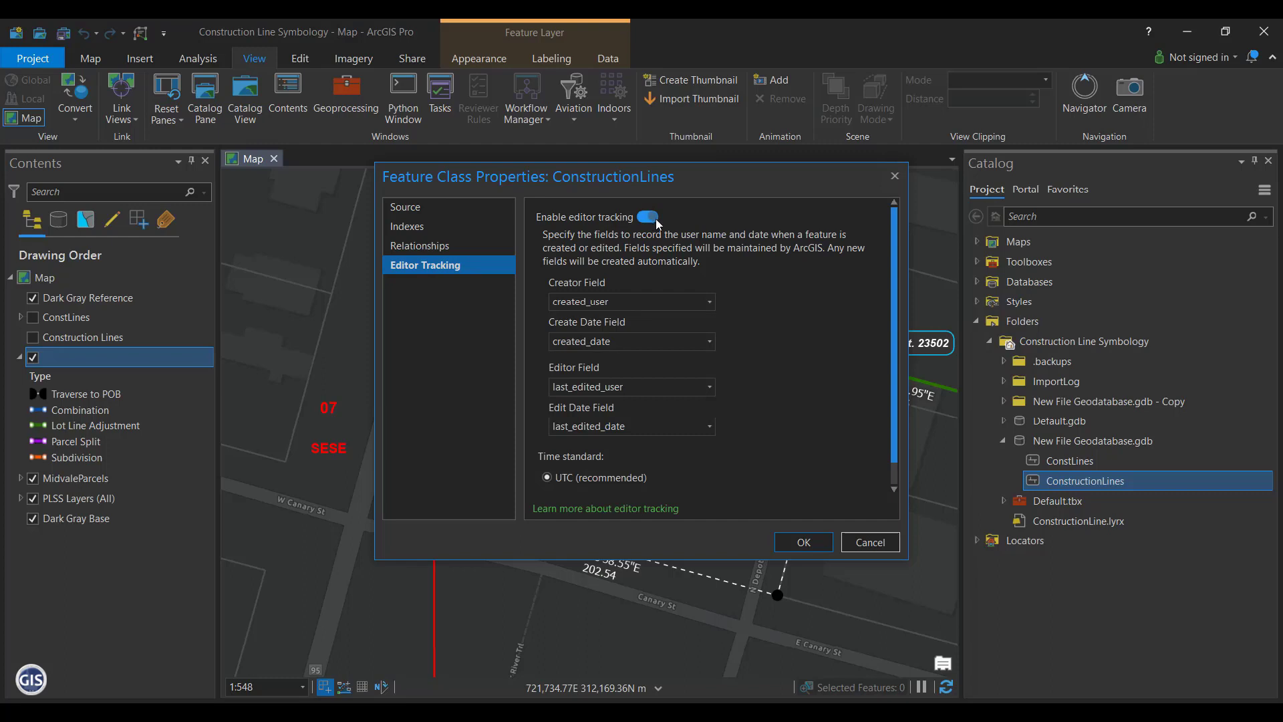
{"action": "left_click", "coordinate": [802, 543]}
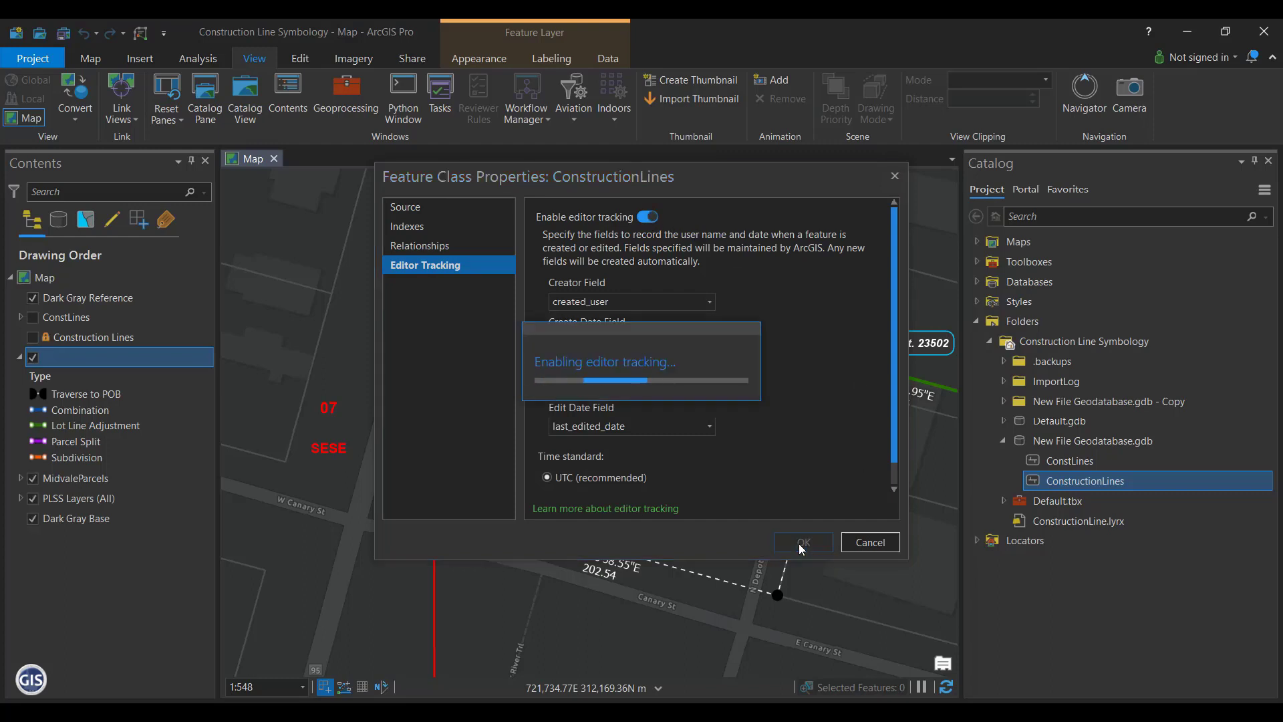